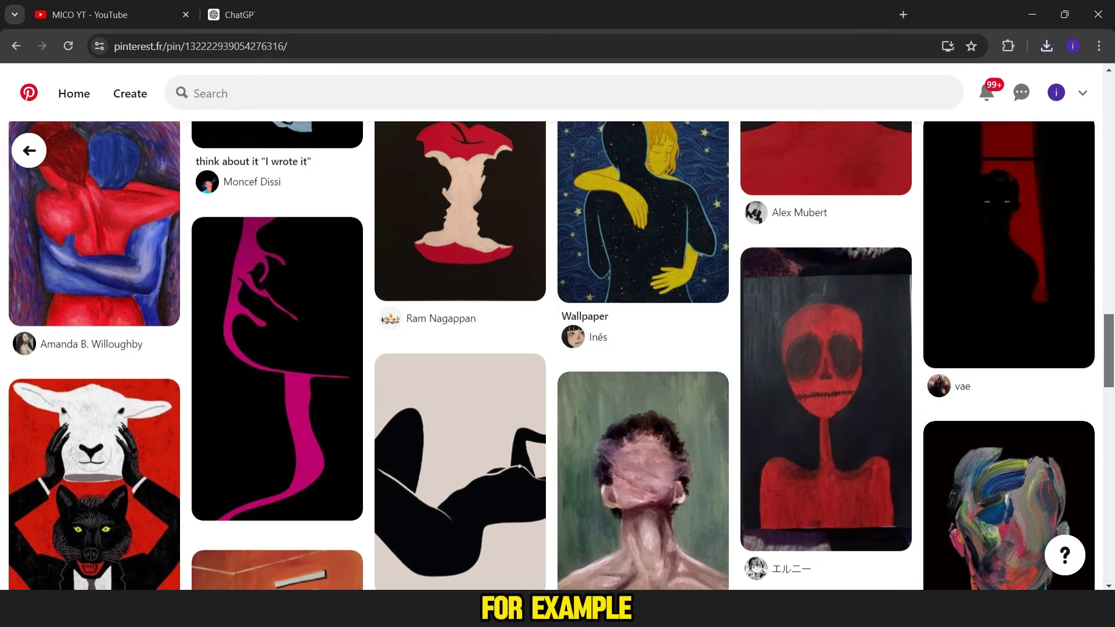
# Download the obscured-face portrait on green and the blue painting of reaching hands from the Pinterest feed
pyautogui.click(710, 491)
pyautogui.click(699, 425)
pyautogui.scroll(-3, 1109, 417)
pyautogui.scroll(-3, 697, 348)
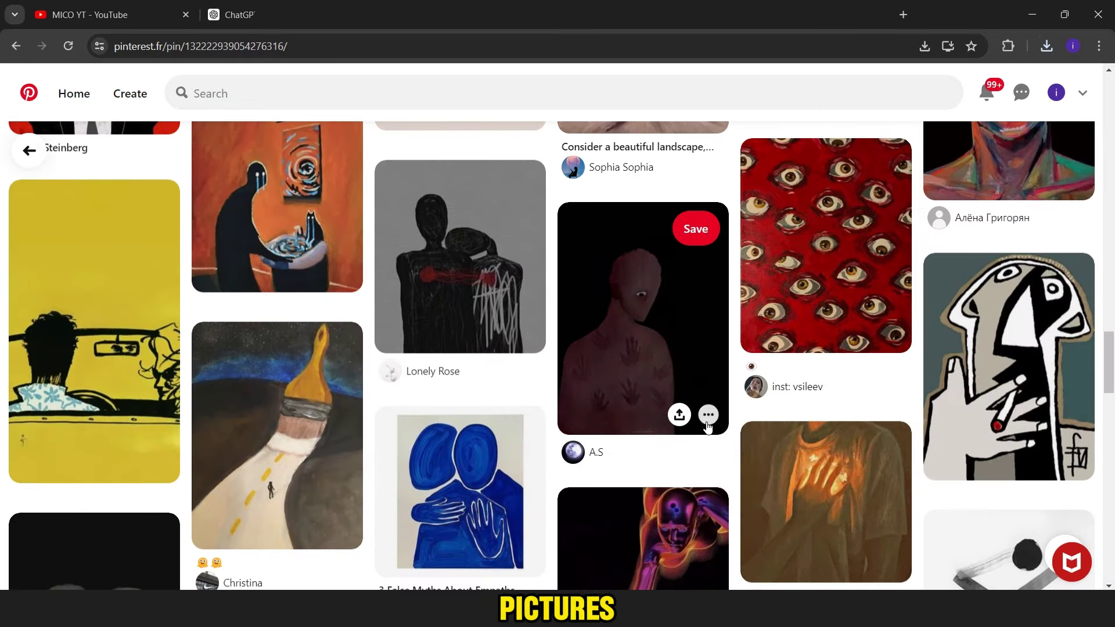
pyautogui.scroll(-6, 848, 375)
pyautogui.click(523, 428)
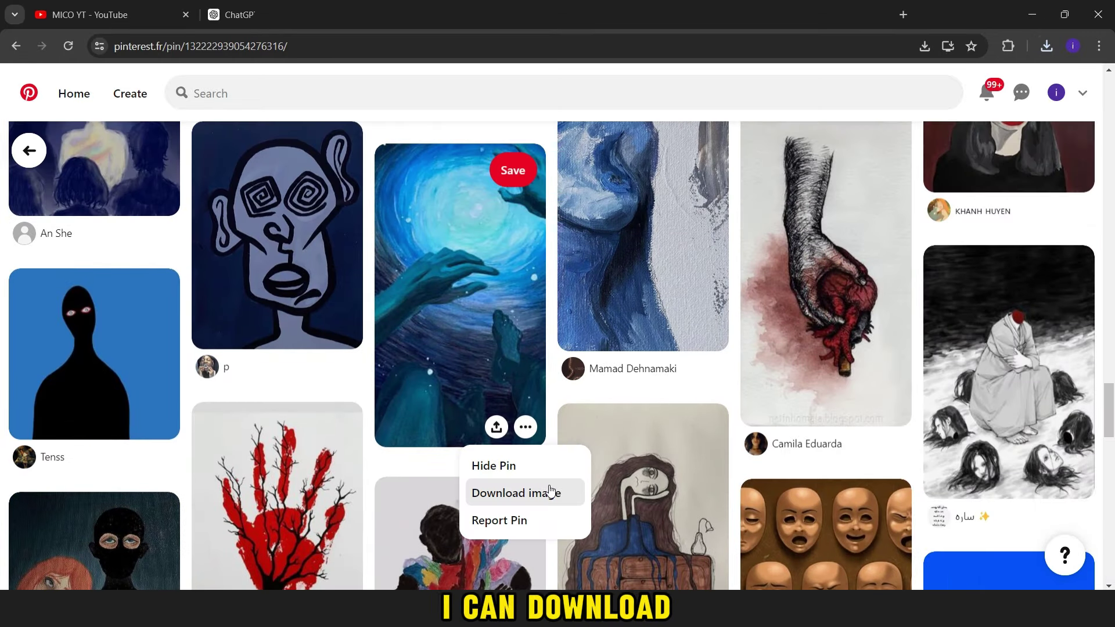
pyautogui.click(552, 493)
# Download more surreal figure artworks from further down the pin feed
pyautogui.scroll(-6, 987, 406)
pyautogui.click(1067, 418)
pyautogui.click(1021, 482)
pyautogui.scroll(-4, 1112, 482)
pyautogui.scroll(-5, 1113, 482)
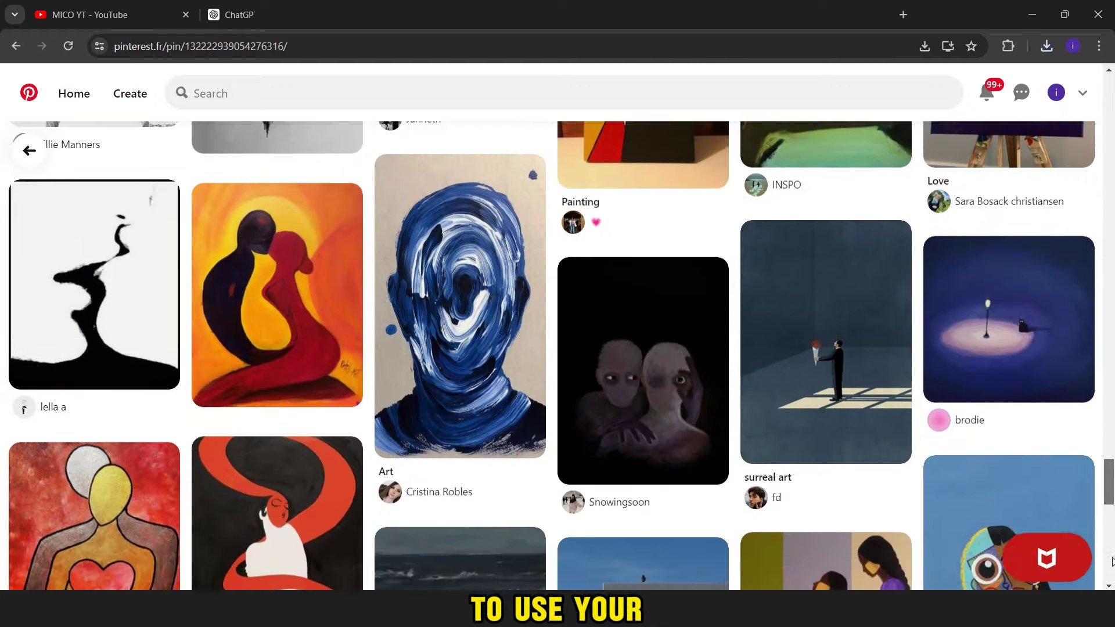
pyautogui.click(852, 393)
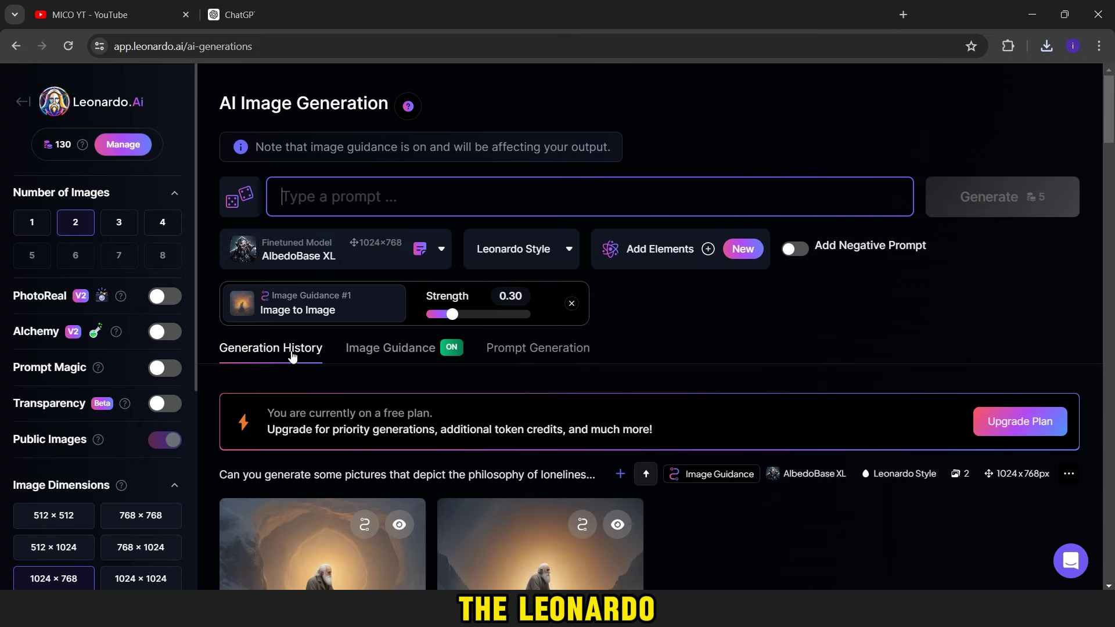
# In Leonardo.Ai, show the generation history and set the finetuned model to Leonardo Diffusion XL
pyautogui.click(292, 356)
pyautogui.click(380, 251)
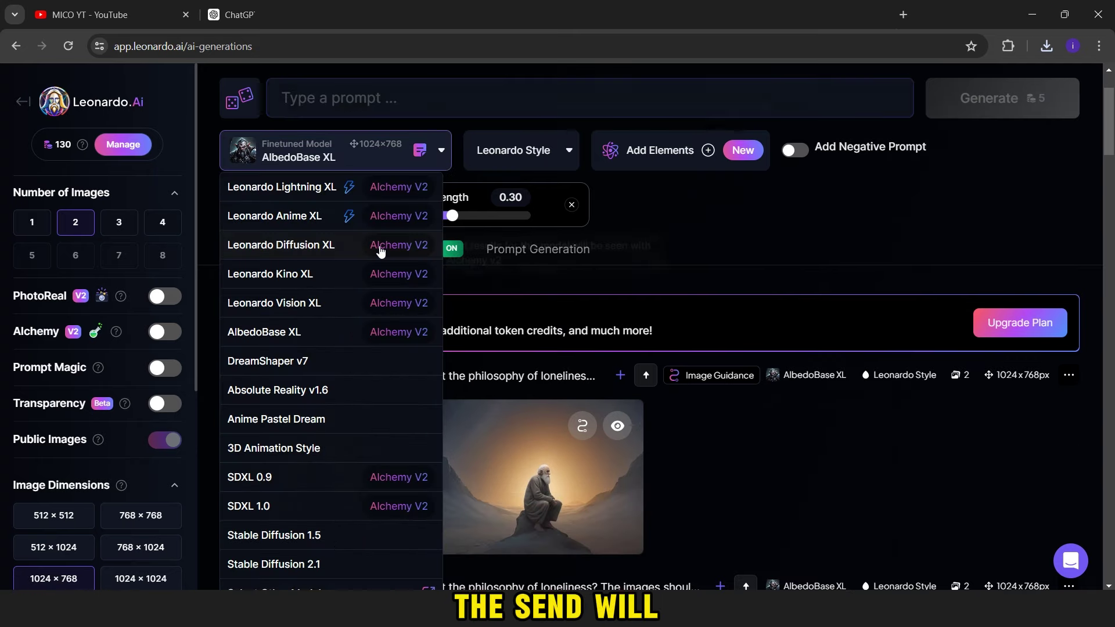
pyautogui.click(336, 245)
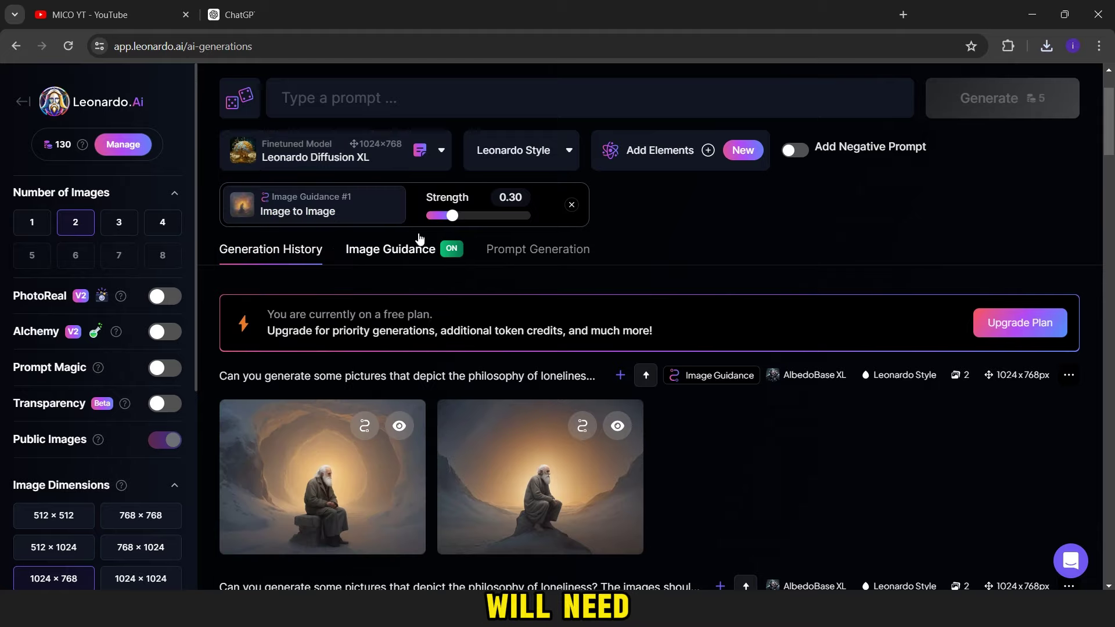
# Copy "Can you generate some pictures that depict the philosophy of loneliness" from the notes into the image prompt
pyautogui.click(396, 102)
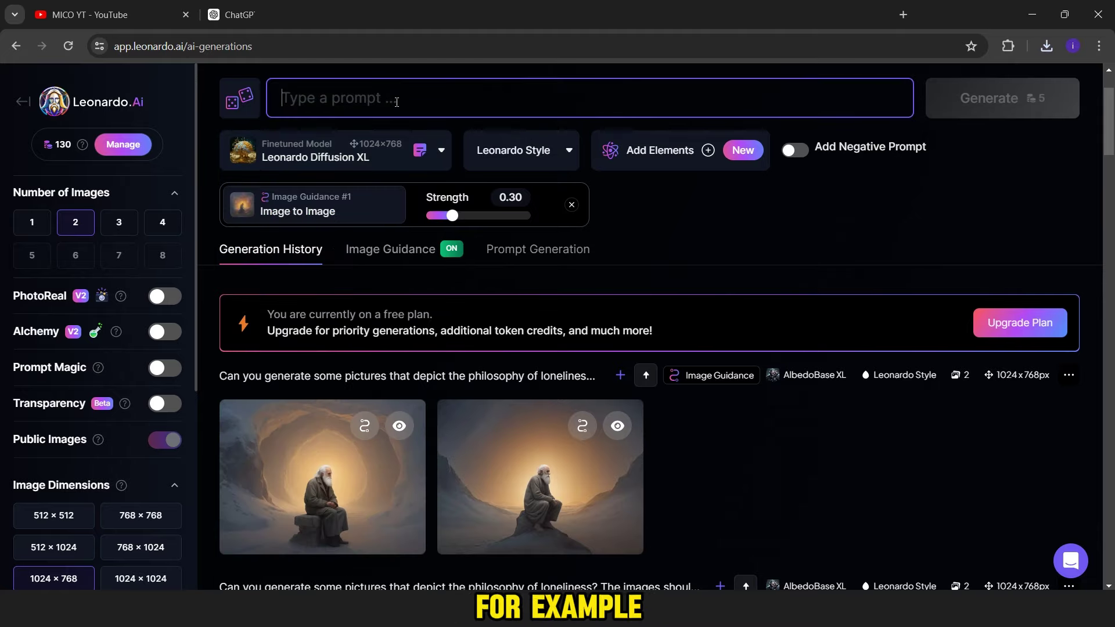
pyautogui.scroll(2, 870, 488)
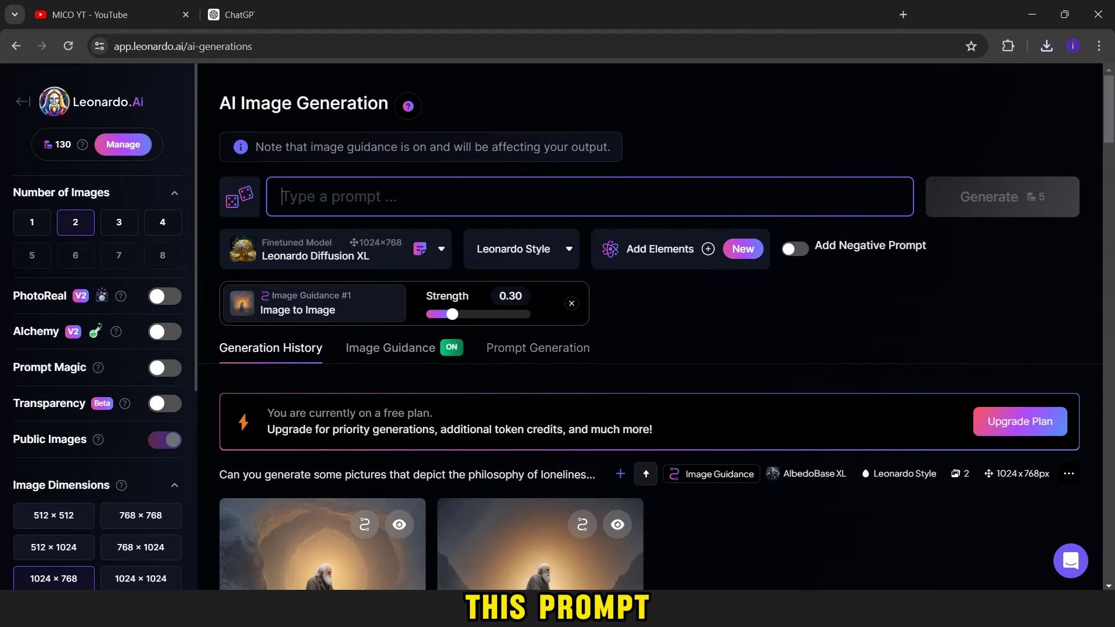
pyautogui.hotkey('alt', 'Tab')
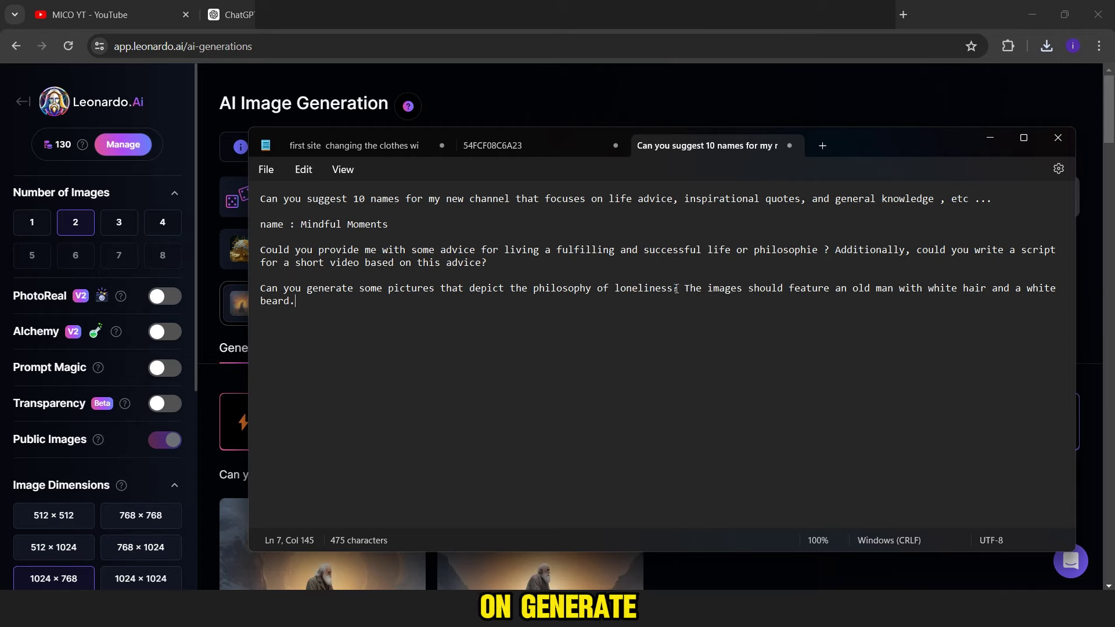
pyautogui.moveTo(675, 288); pyautogui.dragTo(297, 289)
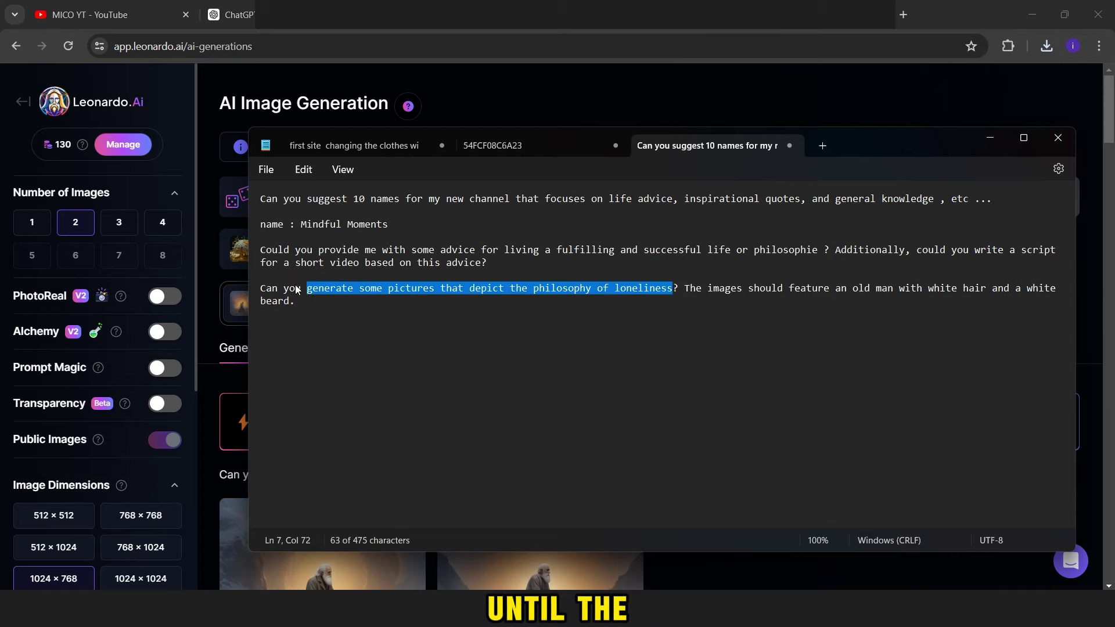
pyautogui.click(217, 286)
pyautogui.click(428, 195)
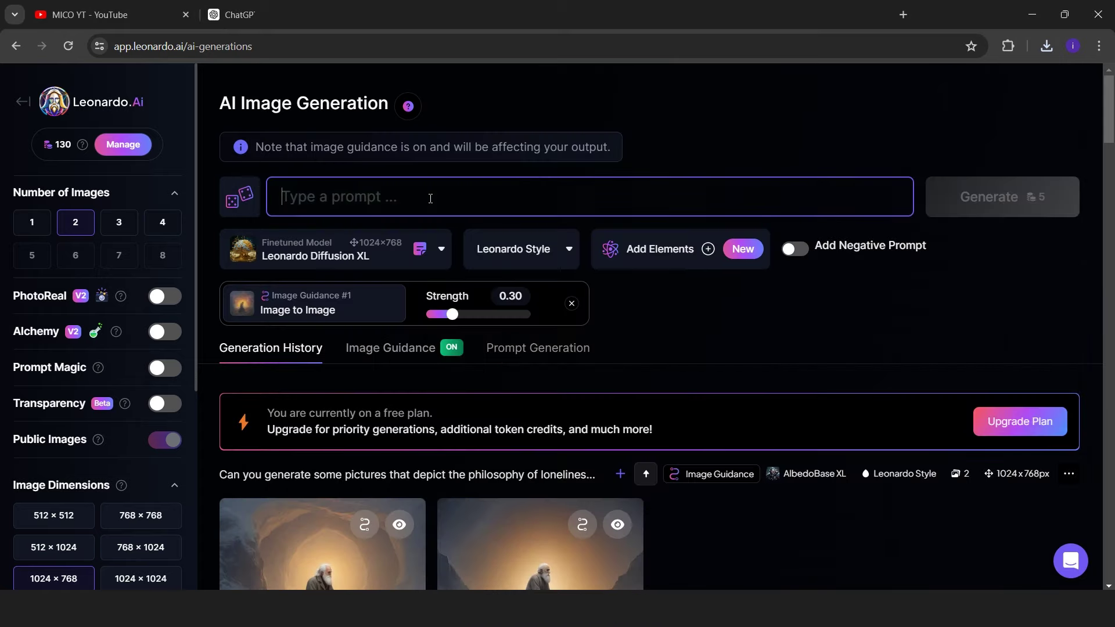
pyautogui.write('Can you generate some pictures that depict the philosophy of loneliness')
# Set the image aspect ratio to 9:16, generate the two loneliness images and review the results
pyautogui.click(194, 311)
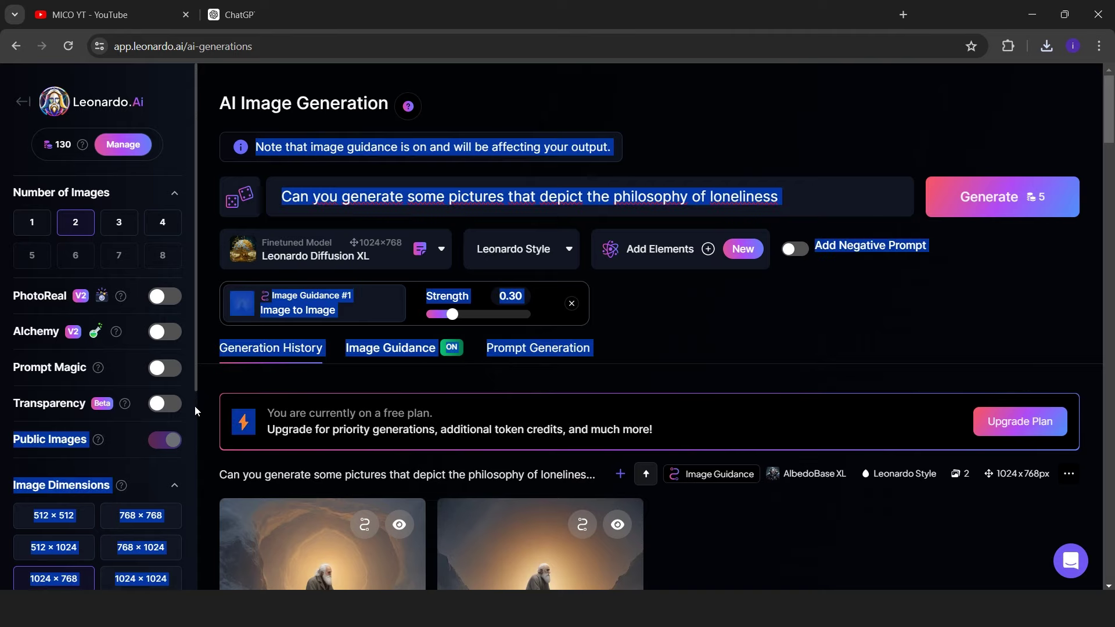
pyautogui.scroll(-5, 194, 406)
pyautogui.click(108, 313)
pyautogui.click(96, 480)
pyautogui.click(958, 202)
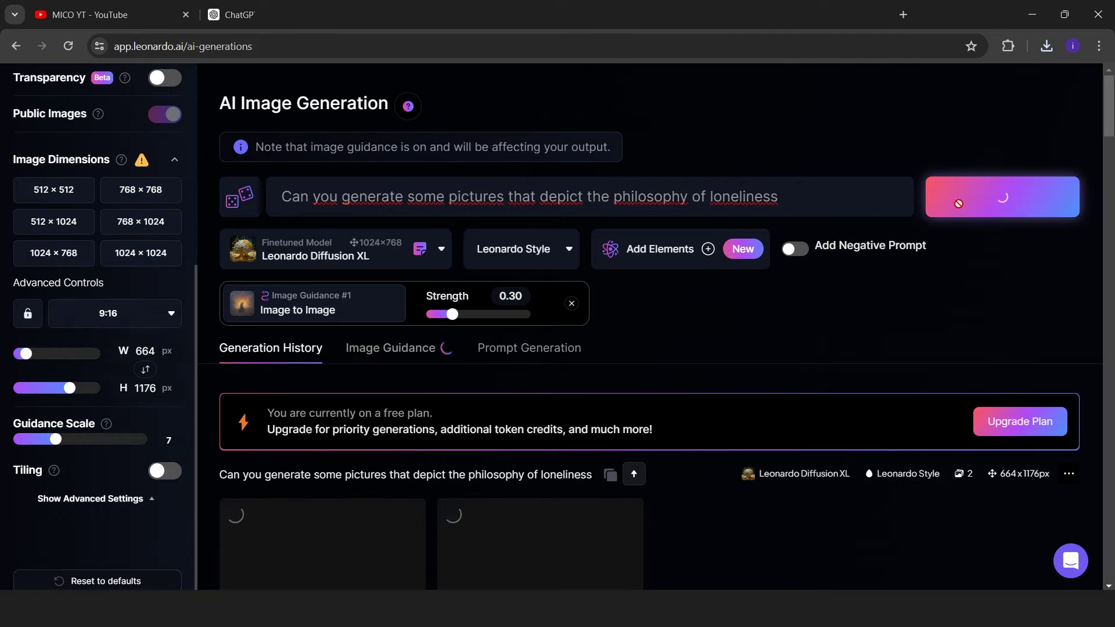
pyautogui.scroll(-6, 959, 203)
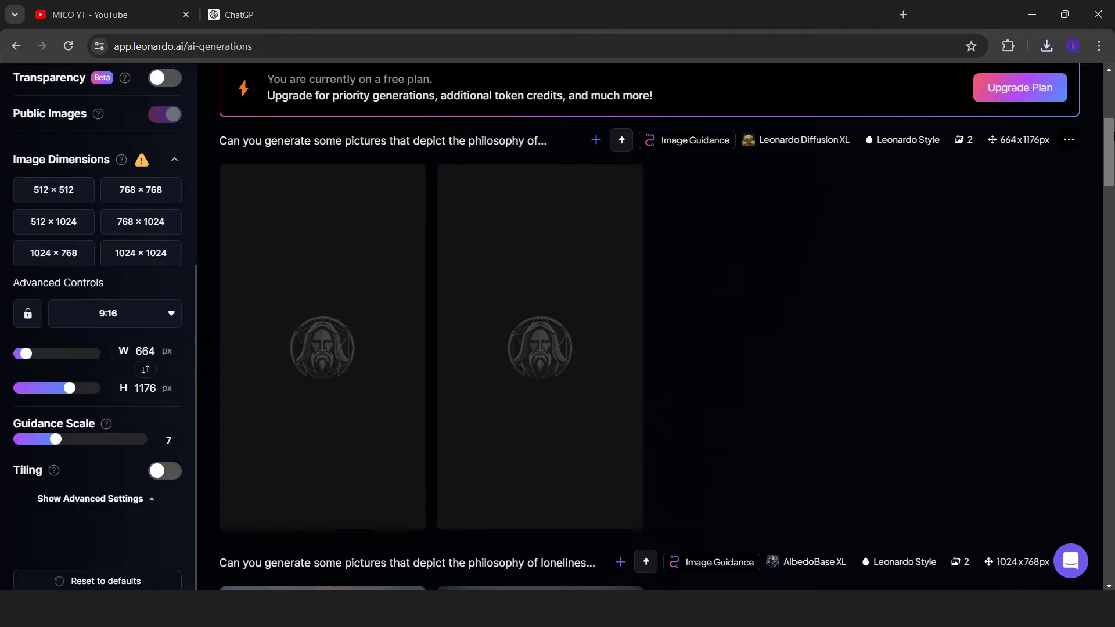
pyautogui.scroll(6, 793, 177)
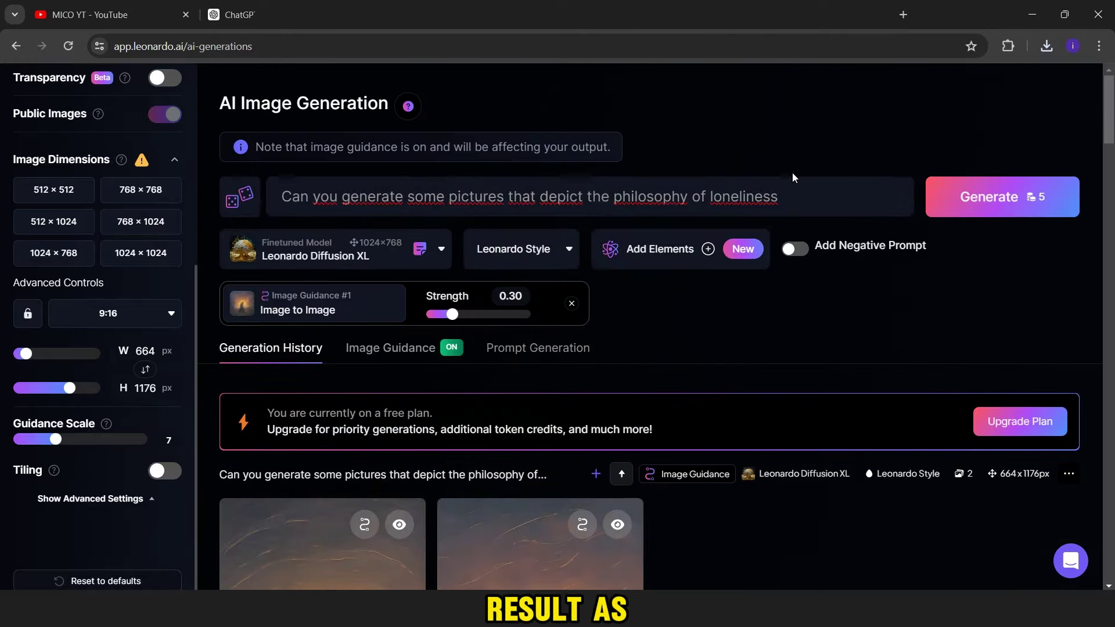
# Replace the prompt with the notes' full loneliness request featuring an old man with white hair and a white beard, and submit it
pyautogui.tripleClick(793, 177)
pyautogui.press('Delete')
pyautogui.hotkey('alt', 'Tab')
pyautogui.hotkey('shift', 'End')
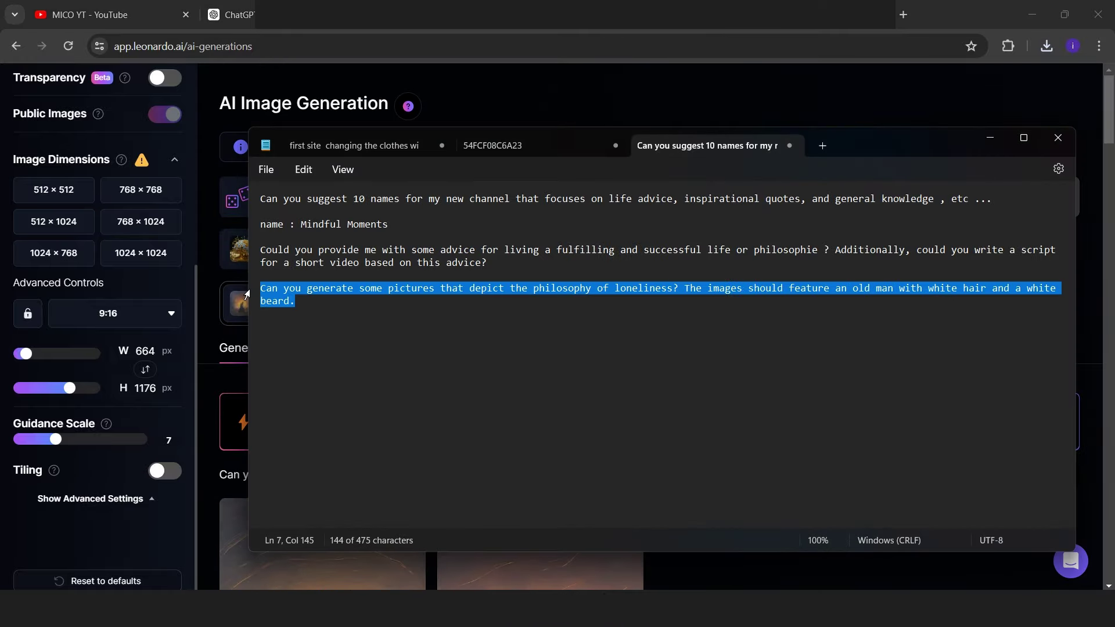
pyautogui.hotkey('ctrl', 'c')
pyautogui.hotkey('alt', 'Tab')
pyautogui.hotkey('ctrl', 'v')
pyautogui.press('Return')
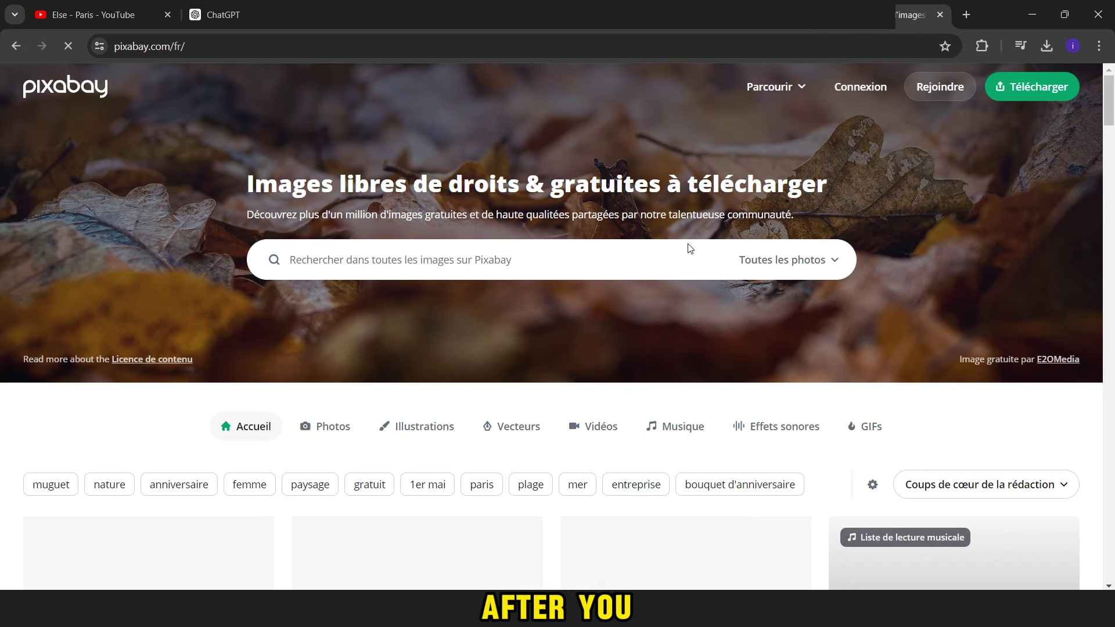
# On Pixabay, switch the search category to music and search for "universe song"
pyautogui.click(751, 259)
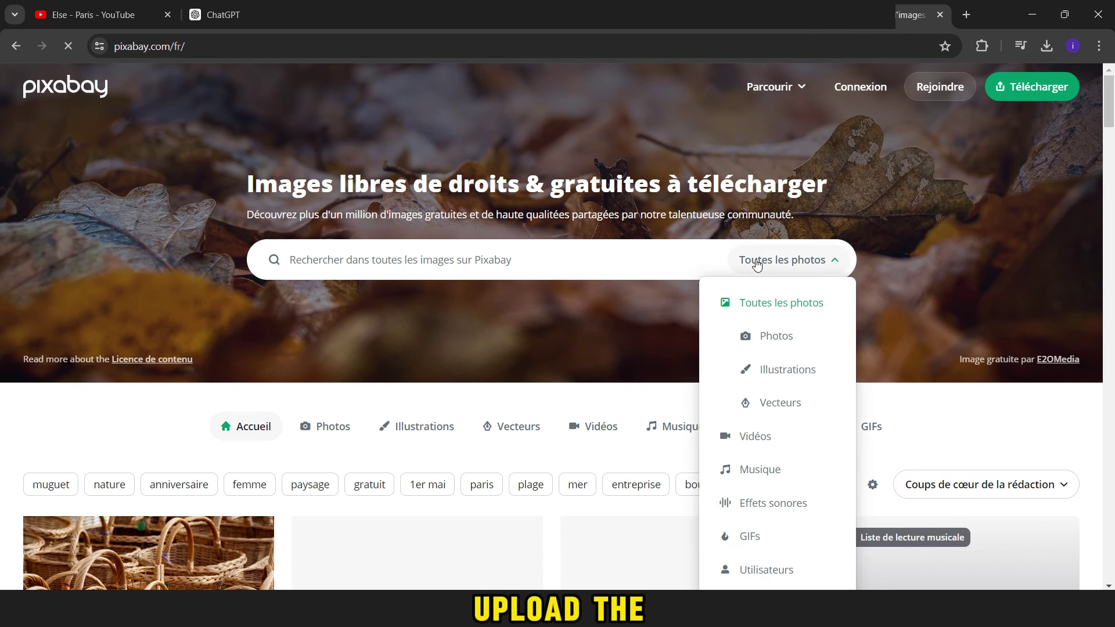
pyautogui.click(767, 469)
pyautogui.click(466, 260)
pyautogui.write('u')
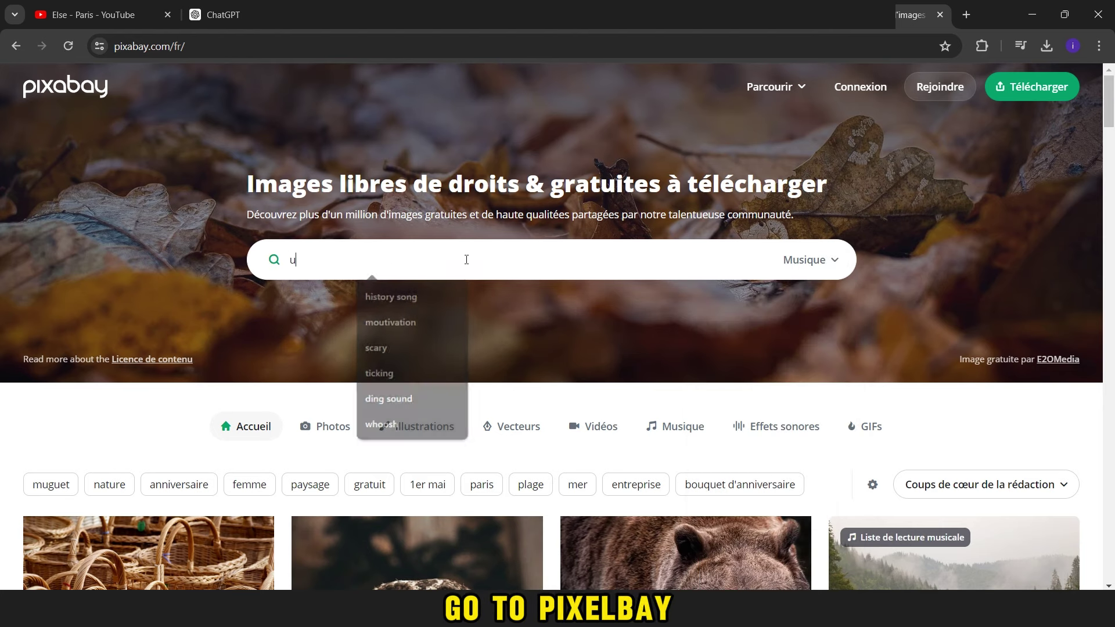
pyautogui.write('niver')
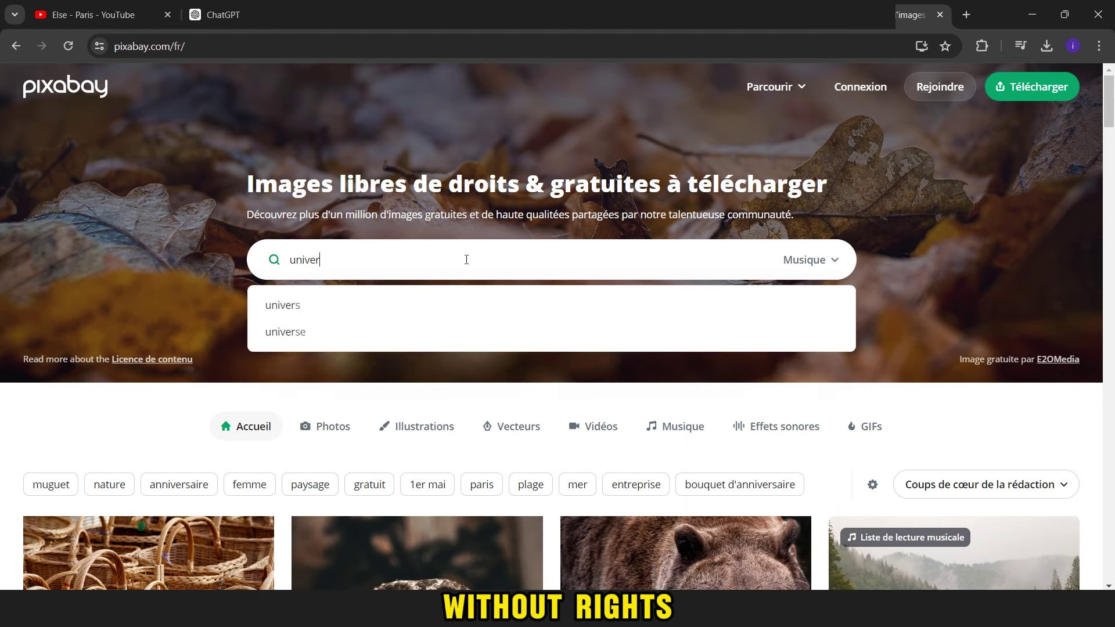
pyautogui.write('se')
pyautogui.write('song')
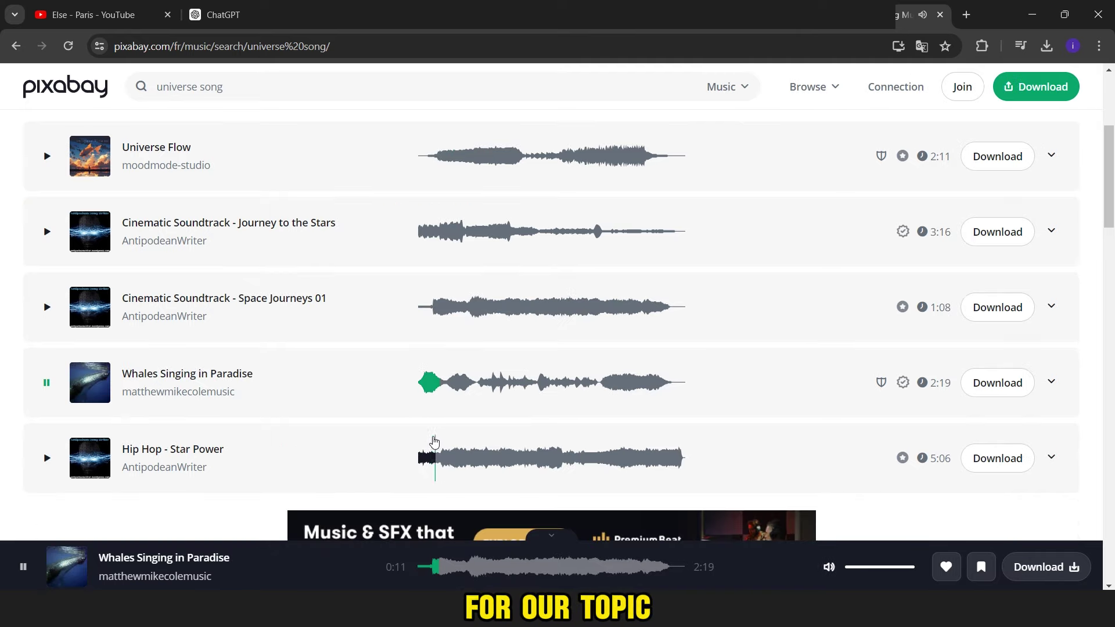
# Preview several of the universe song tracks, then download the track Universe Flow by moodmode-studio
pyautogui.click(431, 447)
pyautogui.scroll(-5, 432, 443)
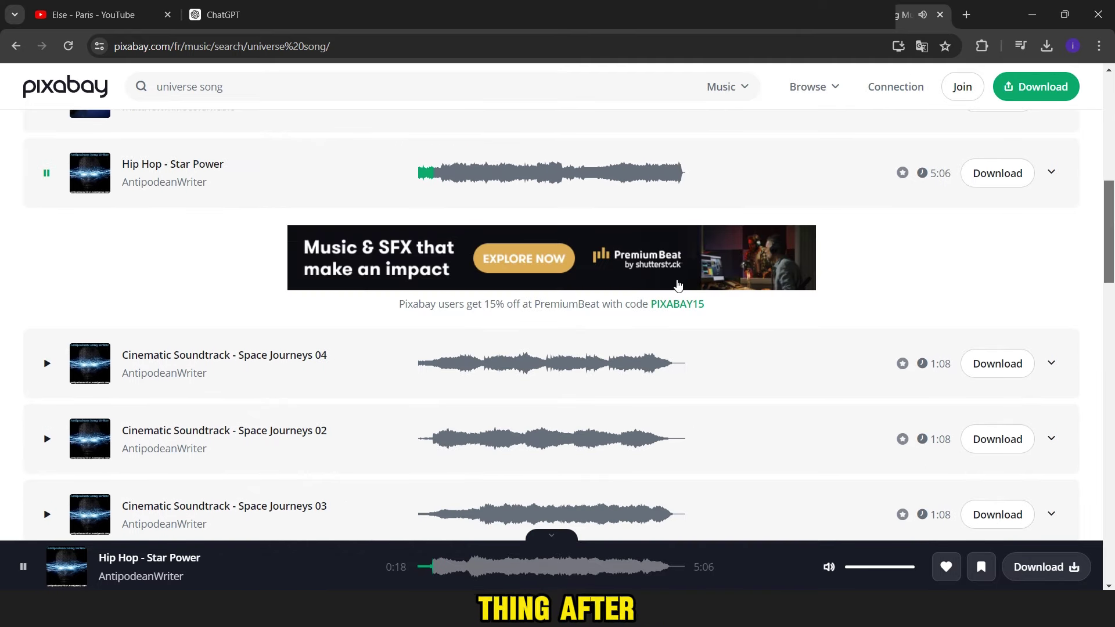
pyautogui.click(444, 355)
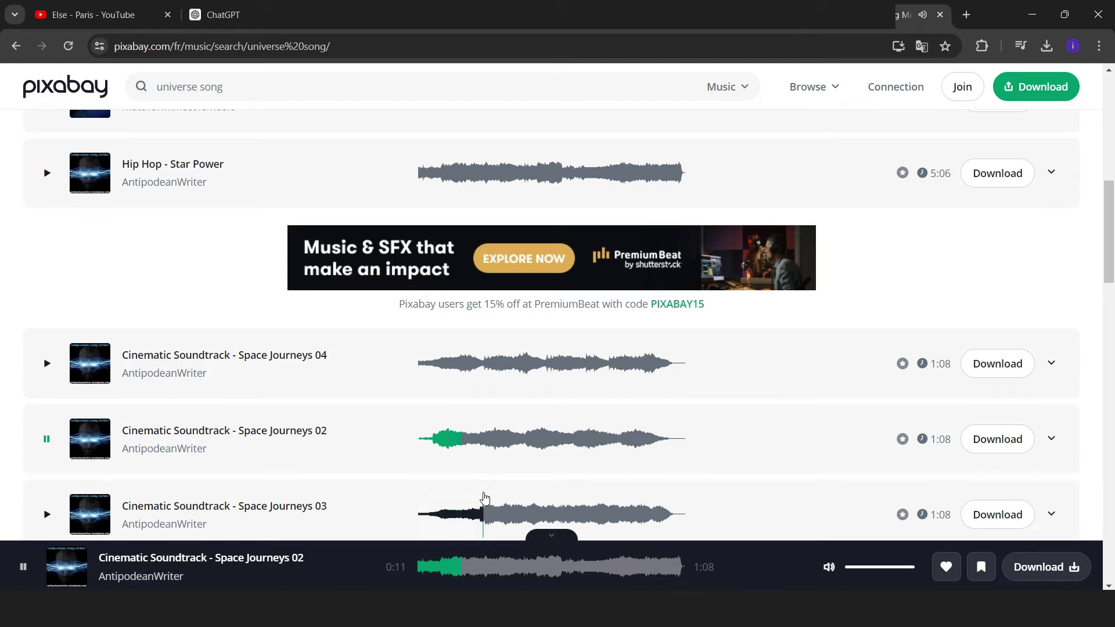
pyautogui.scroll(-4, 692, 459)
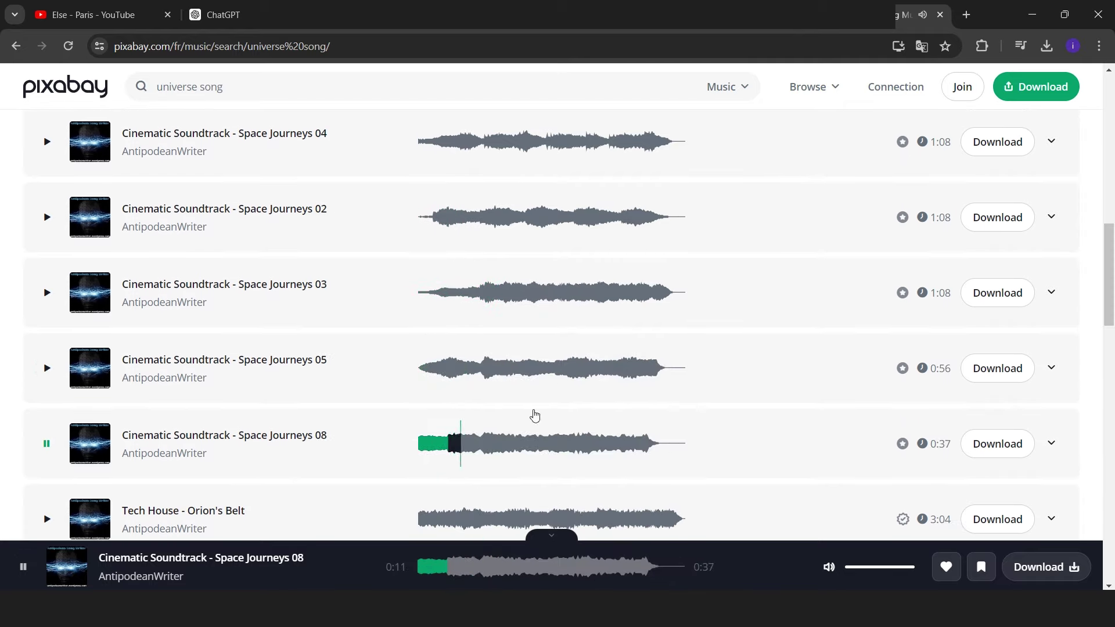
pyautogui.moveTo(1110, 266); pyautogui.dragTo(1110, 127)
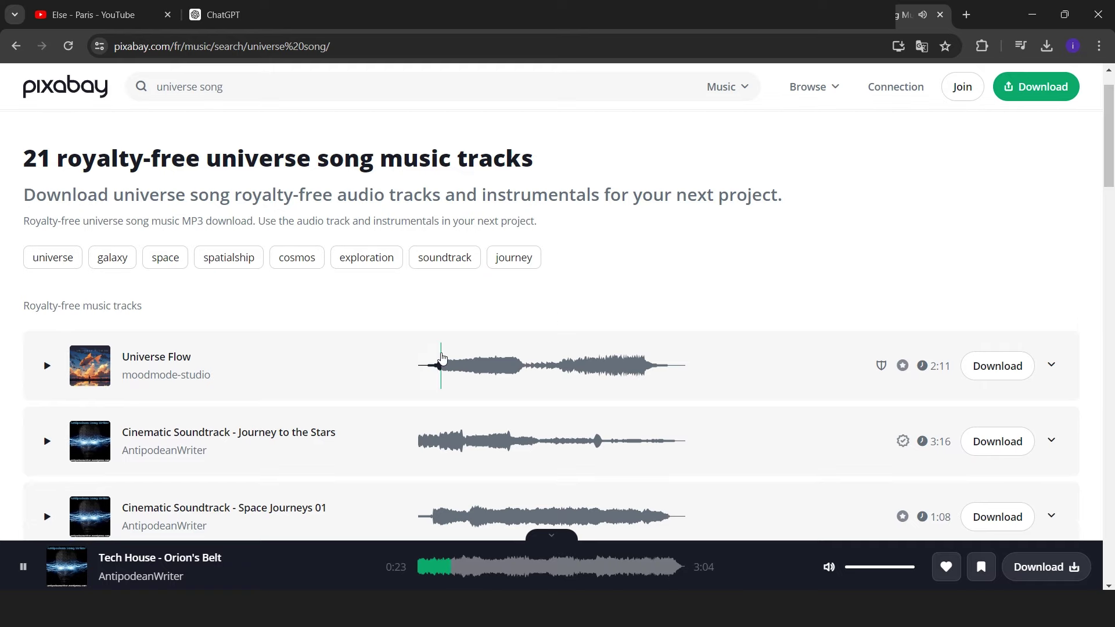
pyautogui.click(457, 358)
pyautogui.click(992, 360)
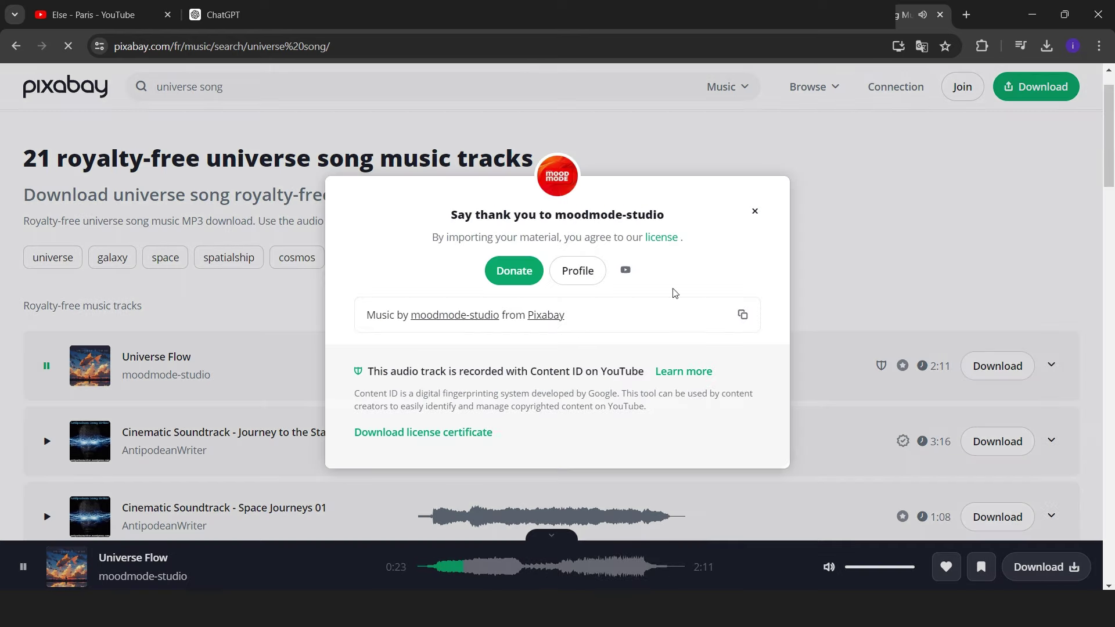
pyautogui.click(752, 319)
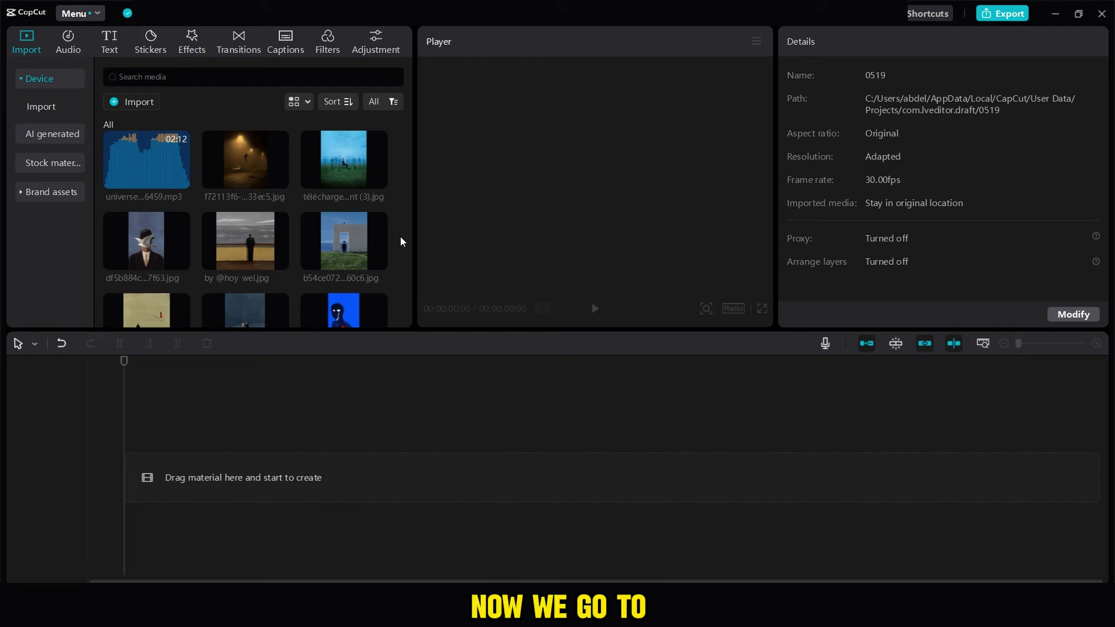
# In CapCut, place the ElevenLabs voiceover audio from the imported media at the start of the timeline
pyautogui.moveTo(337, 178)
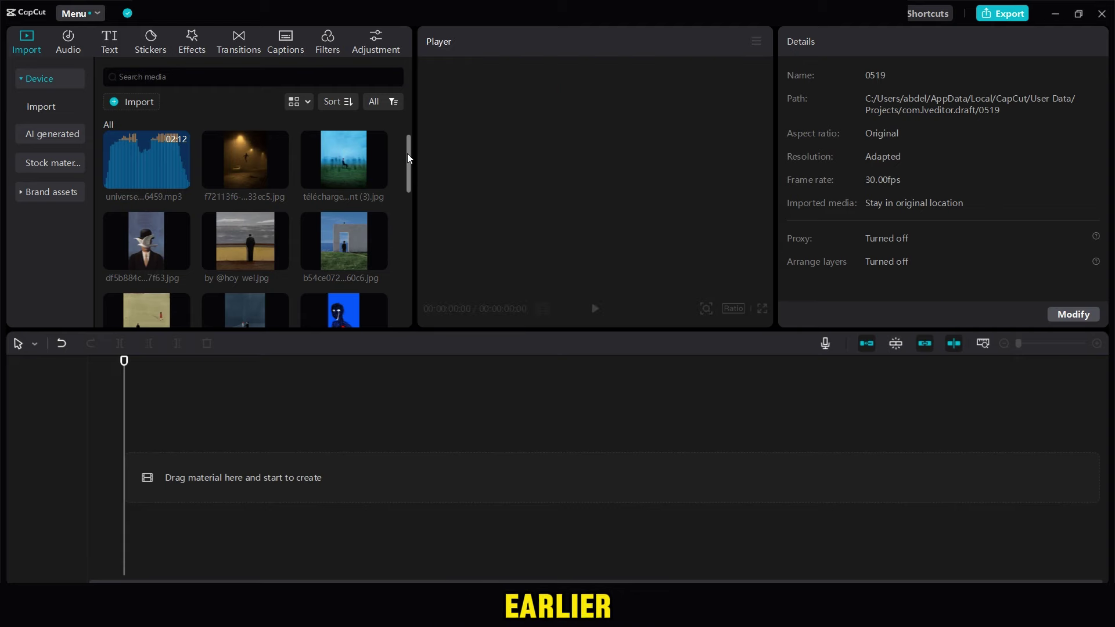
pyautogui.moveTo(406, 154); pyautogui.dragTo(408, 264)
pyautogui.moveTo(146, 281); pyautogui.dragTo(131, 499)
# Place five images in sequence above the voiceover: blue-green field, foggy street, man at railing, bird-faced man and doorway on grass
pyautogui.moveTo(413, 267); pyautogui.dragTo(428, 124)
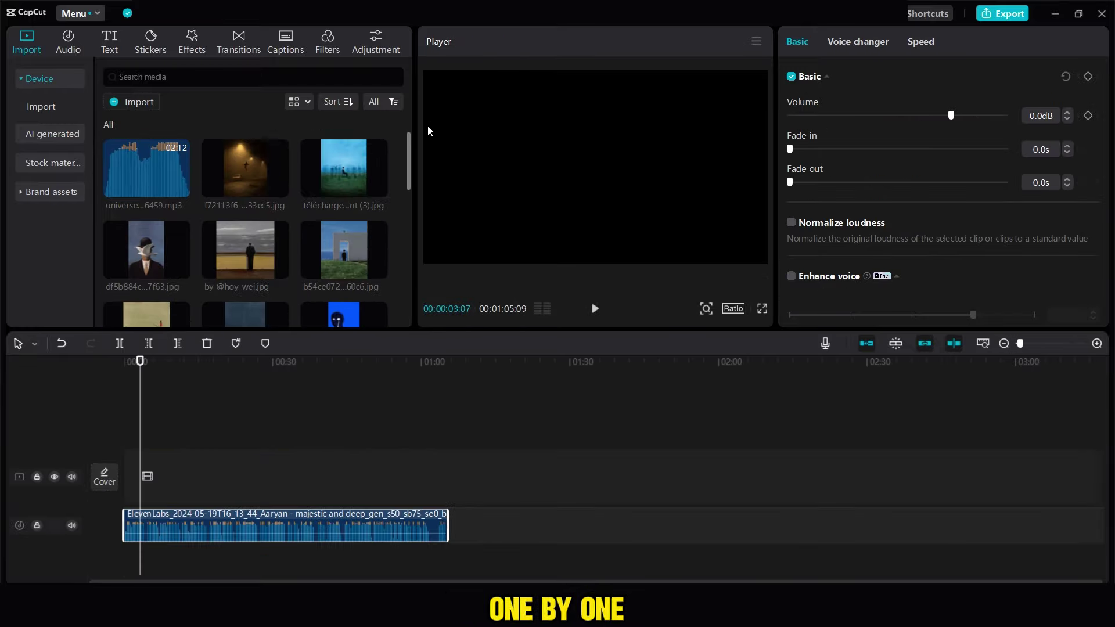
pyautogui.moveTo(333, 162); pyautogui.dragTo(136, 471)
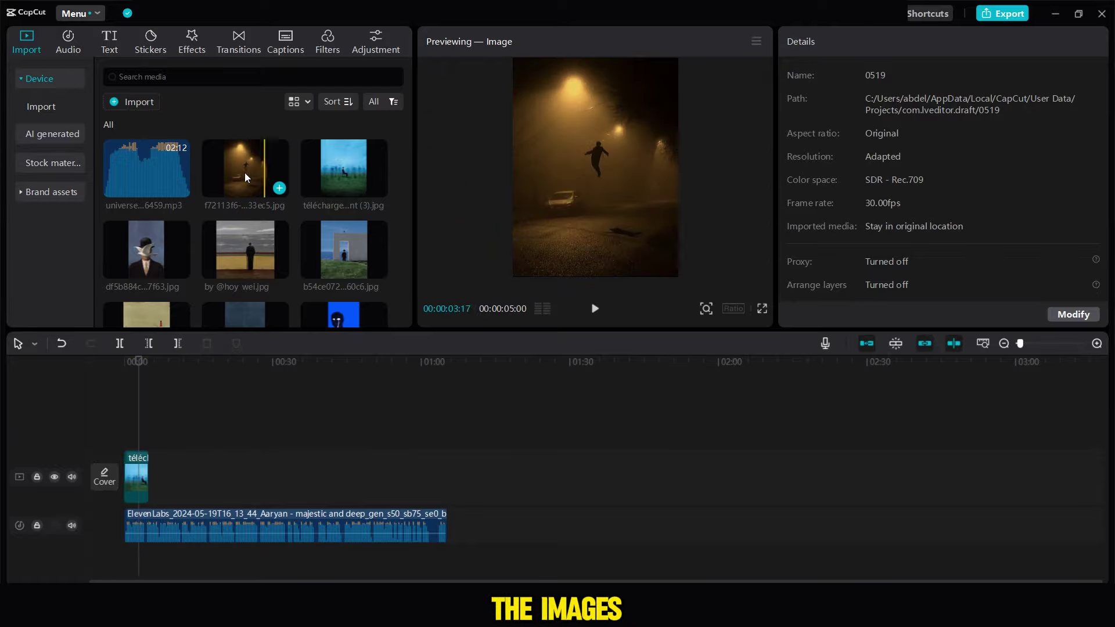
pyautogui.moveTo(245, 173); pyautogui.dragTo(148, 472)
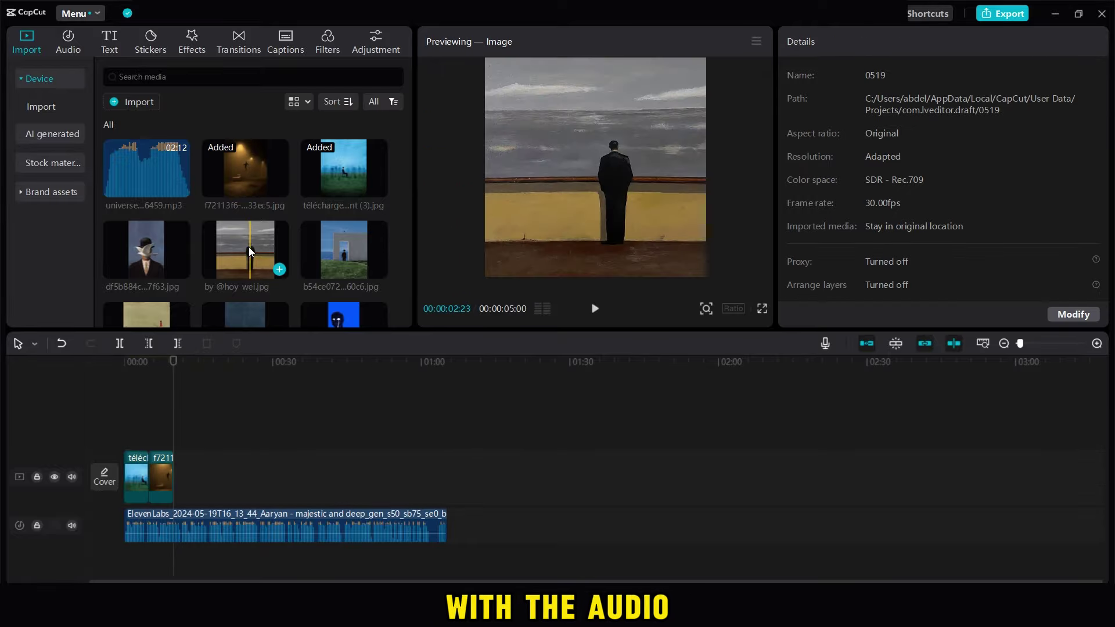
pyautogui.moveTo(248, 246); pyautogui.dragTo(197, 467)
pyautogui.moveTo(144, 272); pyautogui.dragTo(210, 470)
pyautogui.moveTo(344, 243); pyautogui.dragTo(235, 471)
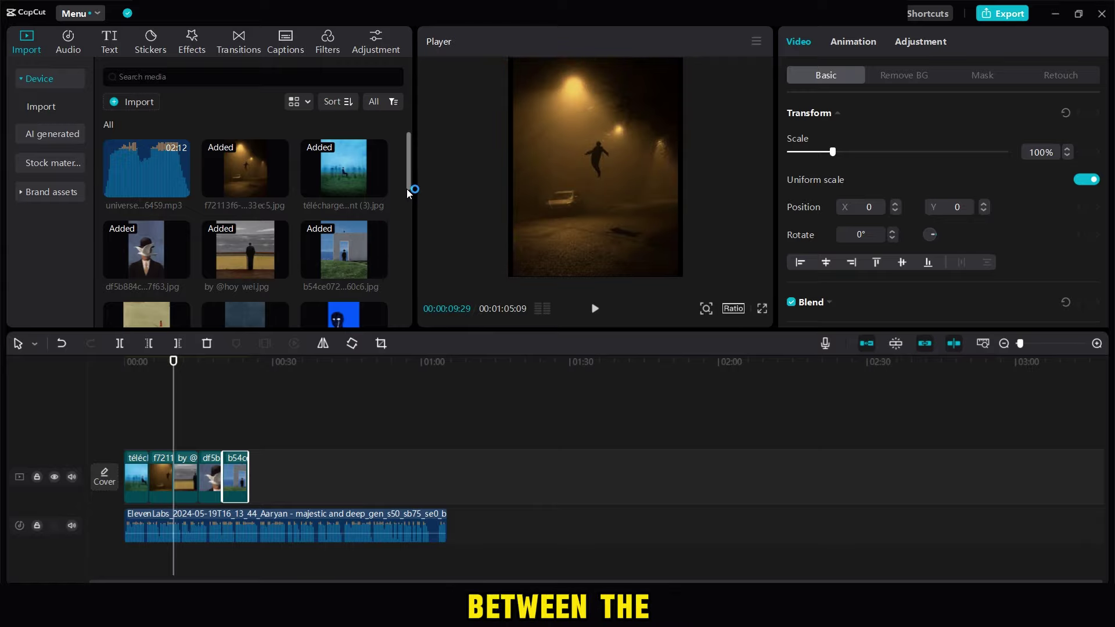
# Append five more images to the track: yellow landscape, surreal art, handprint figure, blue reaching hands and obscured-face portrait
pyautogui.moveTo(411, 186); pyautogui.dragTo(408, 222)
pyautogui.moveTo(148, 226); pyautogui.dragTo(254, 476)
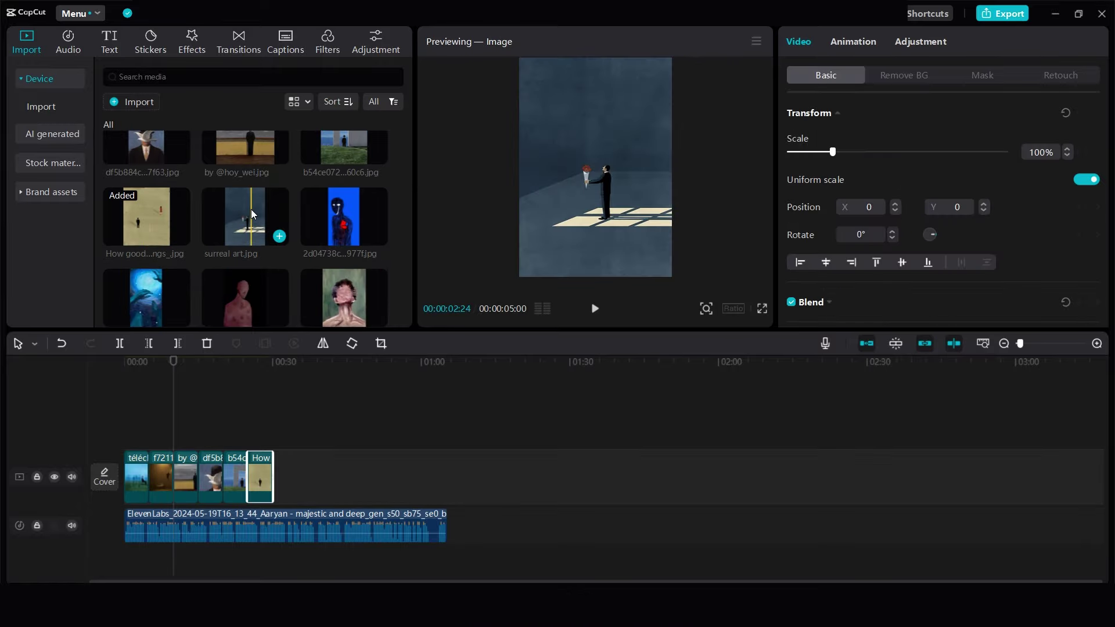
pyautogui.moveTo(245, 224); pyautogui.dragTo(285, 473)
pyautogui.moveTo(344, 221); pyautogui.dragTo(333, 441)
pyautogui.moveTo(245, 298); pyautogui.dragTo(311, 473)
pyautogui.moveTo(146, 298); pyautogui.dragTo(334, 473)
pyautogui.moveTo(344, 298); pyautogui.dragTo(359, 474)
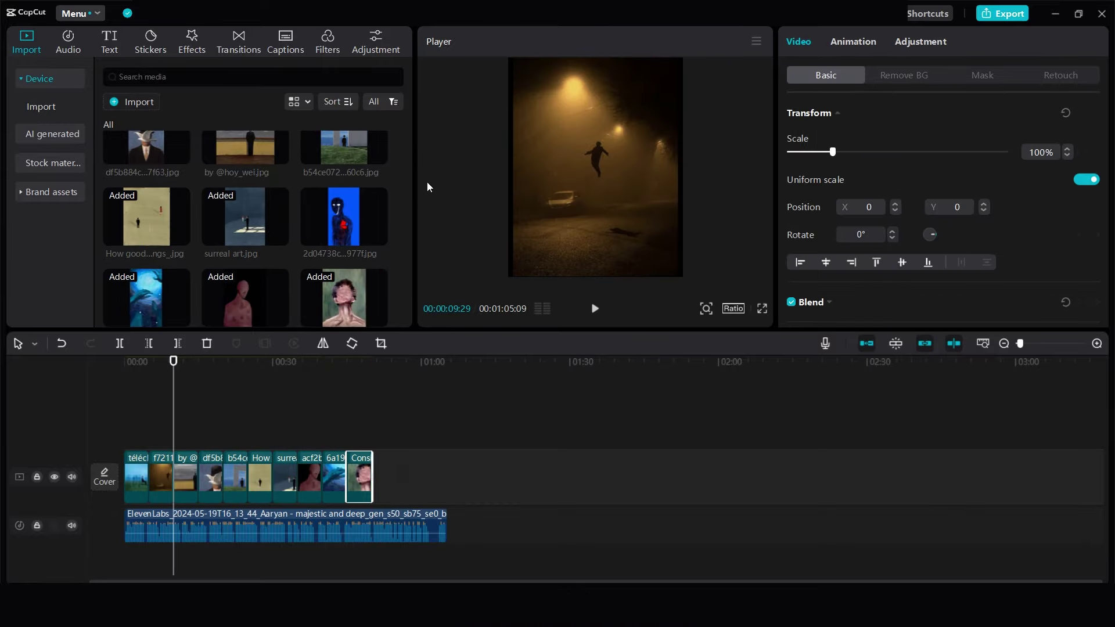
# Append three more images to the track: reading skeleton, man releasing a bird, and the thinker with a maze brain
pyautogui.scroll(-3, 356, 205)
pyautogui.moveTo(245, 186); pyautogui.dragTo(385, 473)
pyautogui.moveTo(344, 267); pyautogui.dragTo(406, 473)
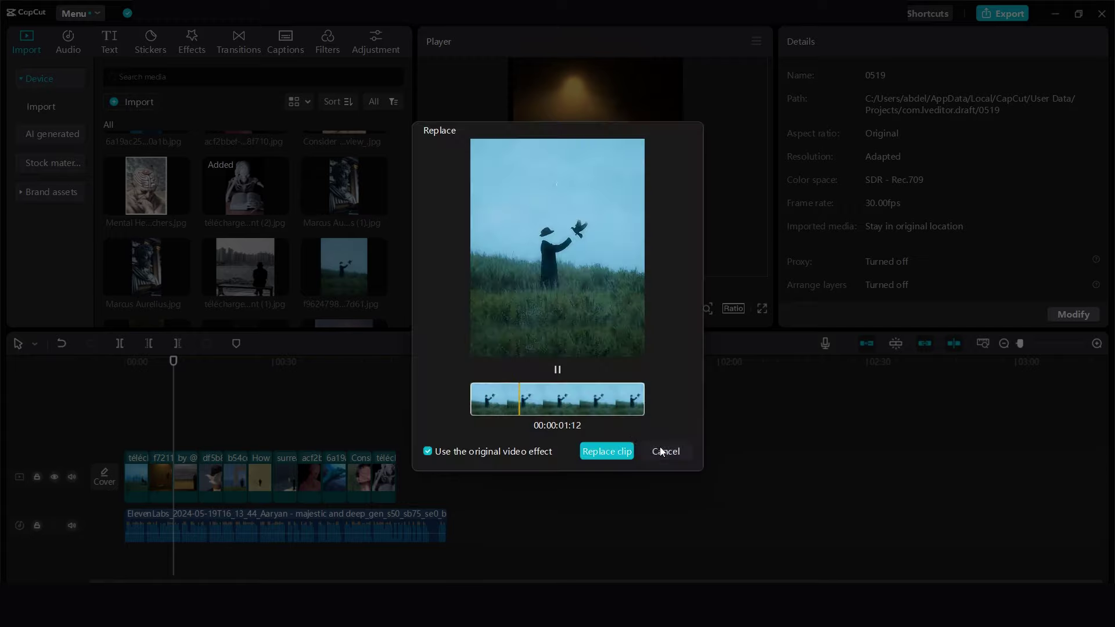
pyautogui.click(604, 451)
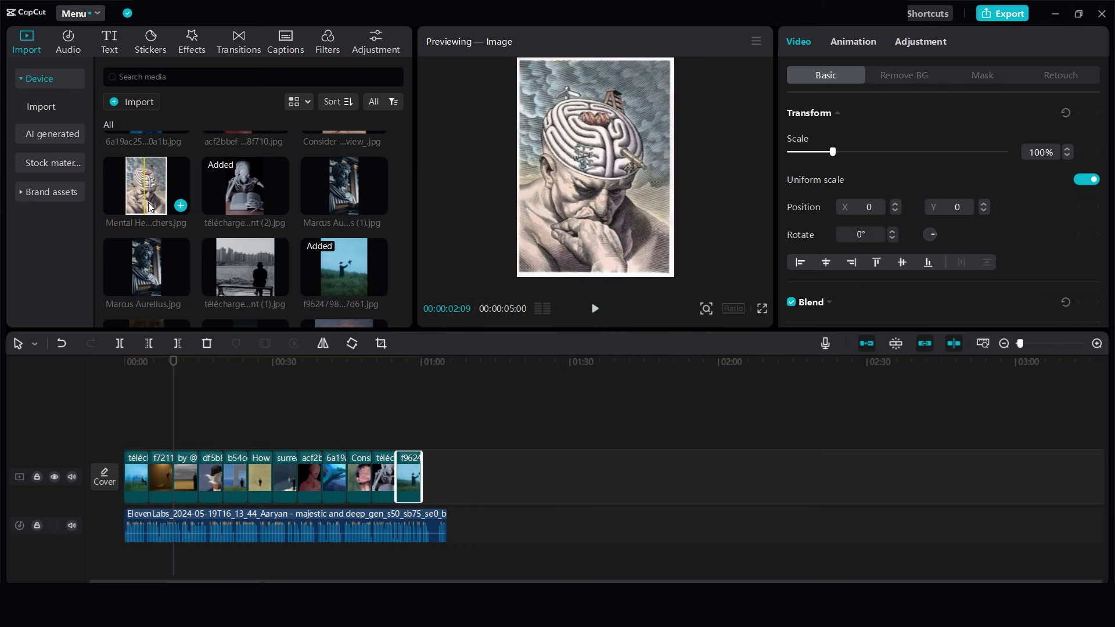
pyautogui.moveTo(149, 207); pyautogui.dragTo(435, 475)
pyautogui.scroll(-3, 406, 251)
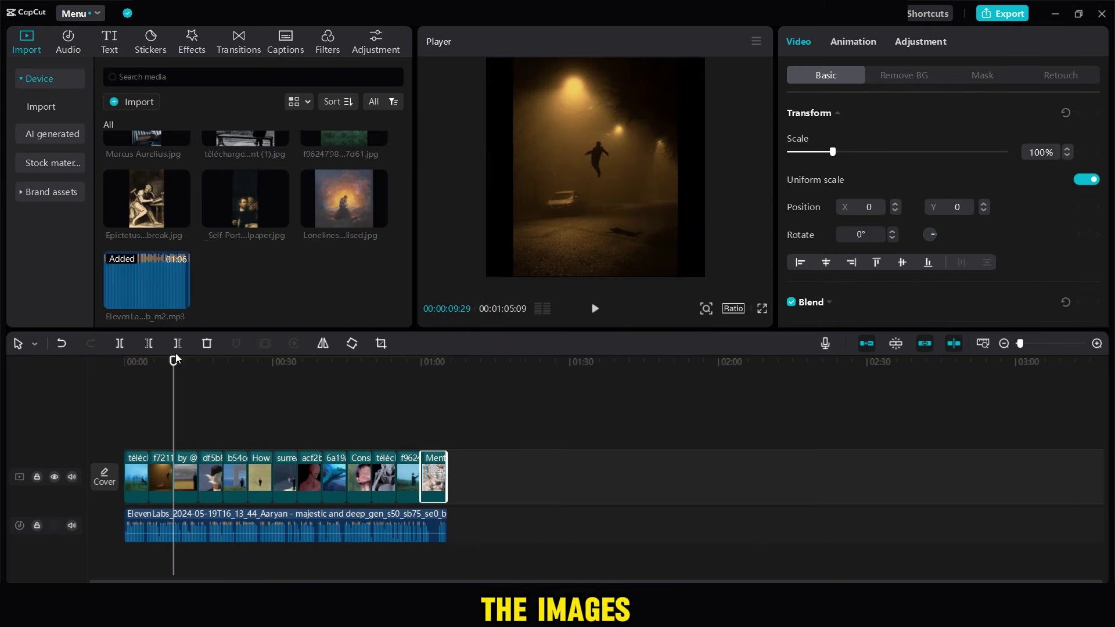
# Set the project's aspect ratio to 9:16
pyautogui.moveTo(175, 358); pyautogui.dragTo(168, 369)
pyautogui.click(733, 308)
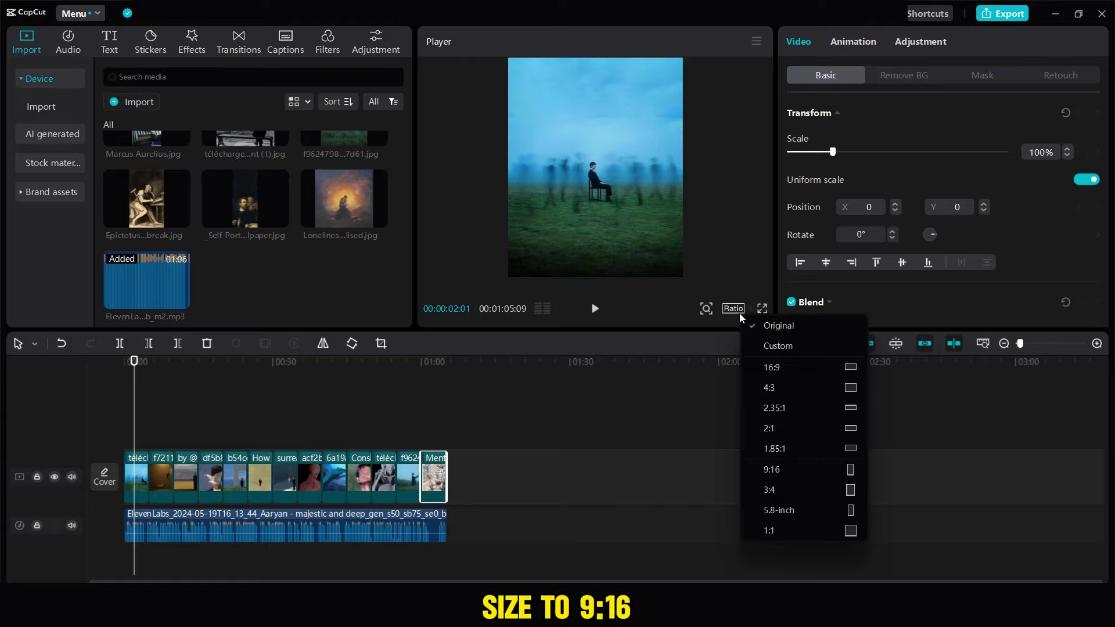
pyautogui.click(825, 468)
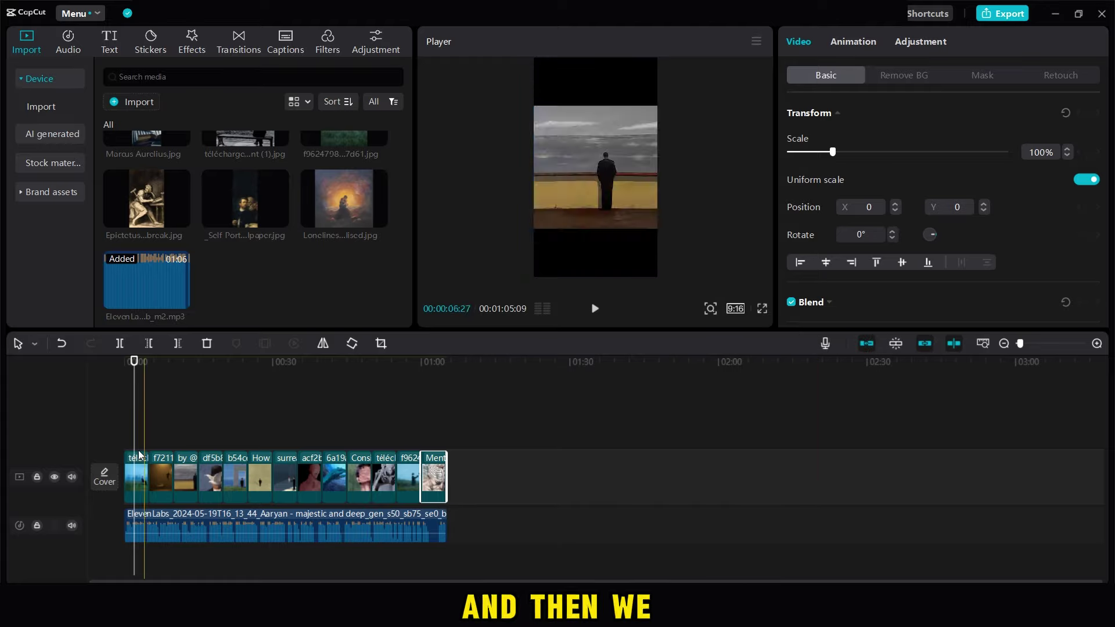
# Scale the seated man, foggy street, man at railing and bird-faced man images individually to fill the vertical frame
pyautogui.click(136, 477)
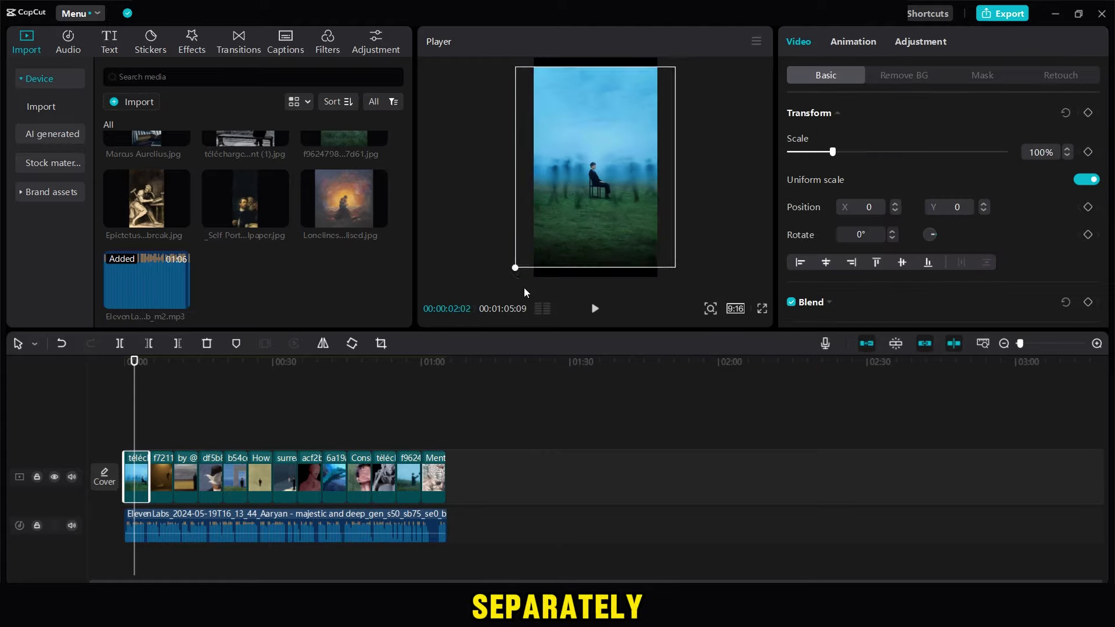
pyautogui.click(158, 481)
pyautogui.click(157, 481)
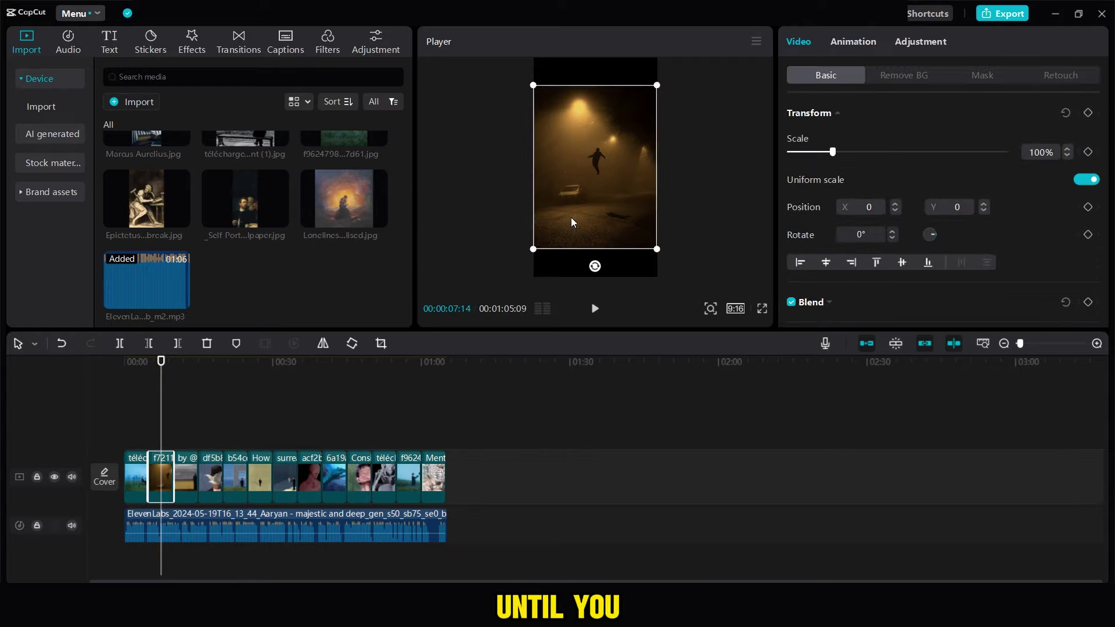
pyautogui.click(180, 432)
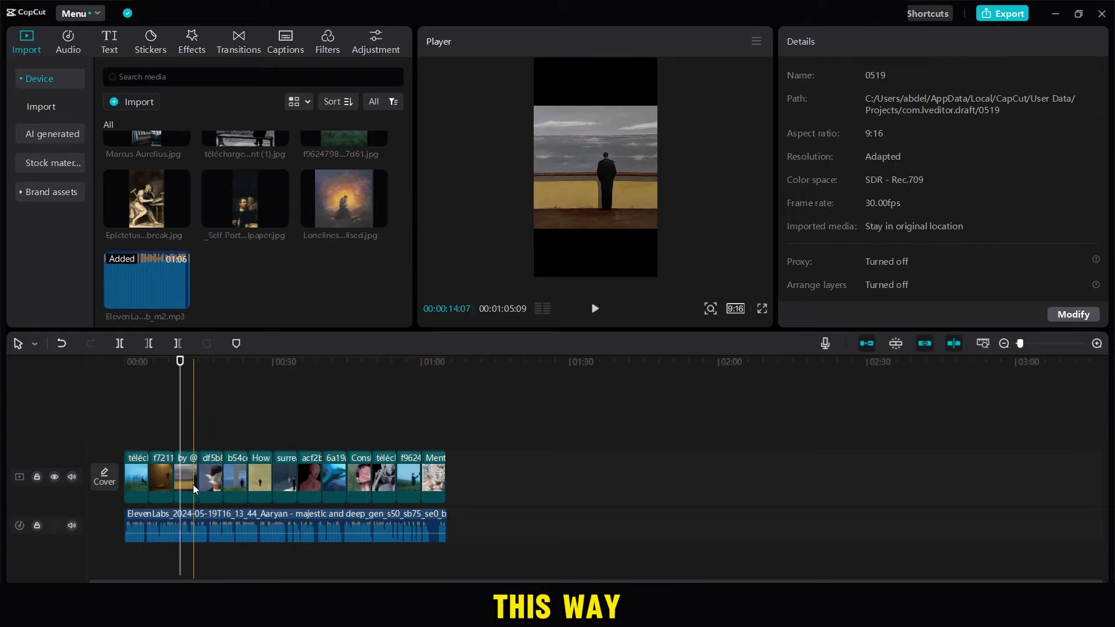
pyautogui.click(184, 477)
pyautogui.click(213, 432)
pyautogui.click(210, 478)
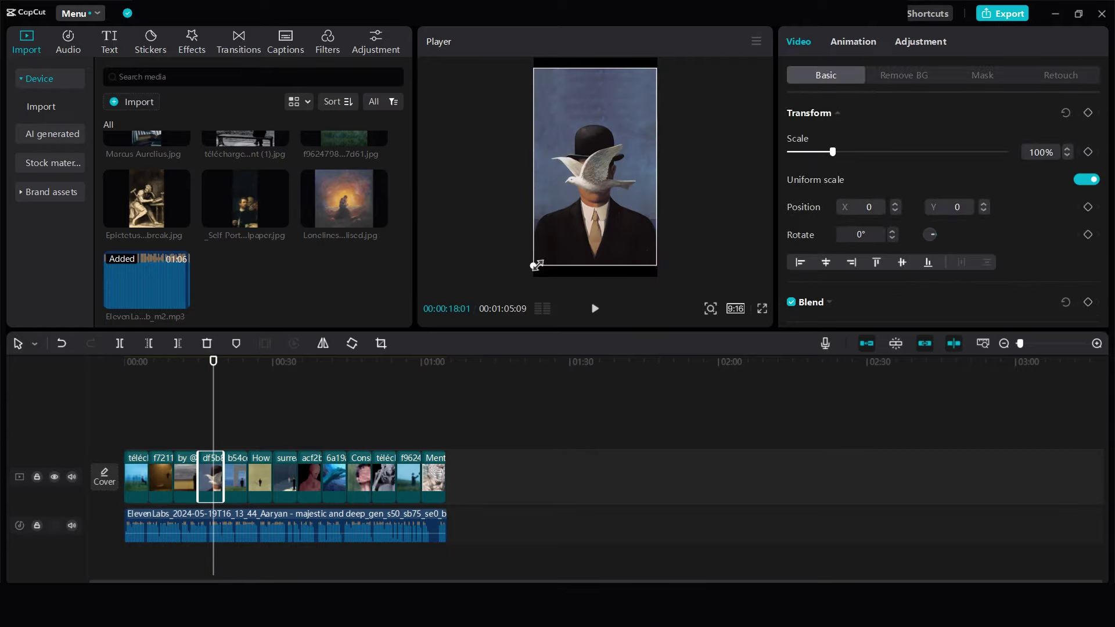
# Enlarge the doorway, yellow landscape, surreal art and handprint figure images to fill the vertical frame
pyautogui.click(233, 432)
pyautogui.click(235, 477)
pyautogui.click(255, 433)
pyautogui.click(260, 478)
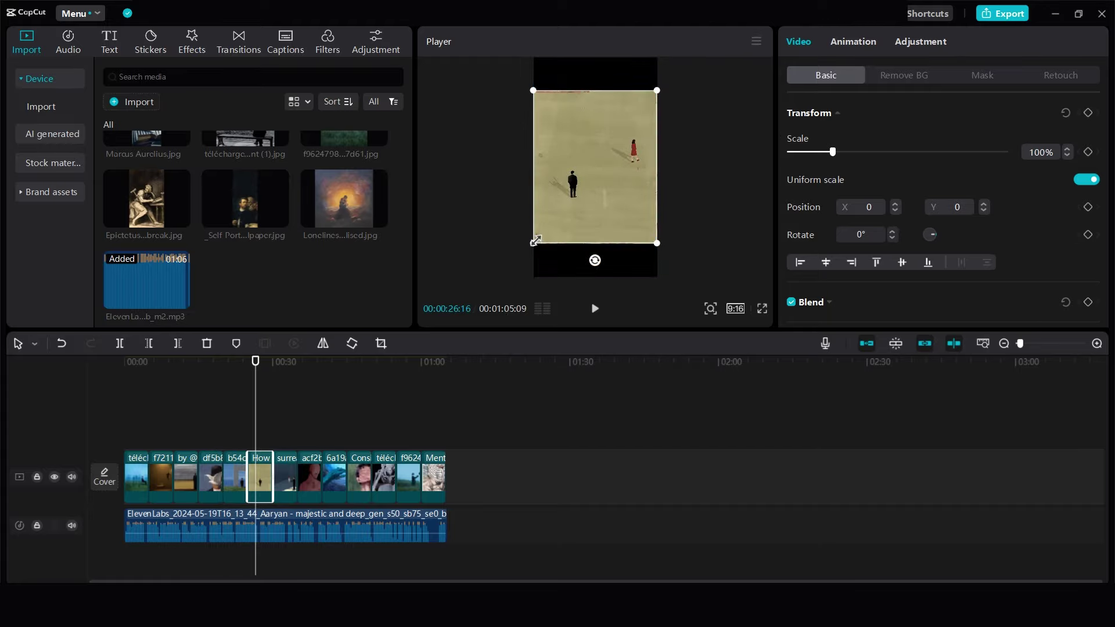
pyautogui.click(283, 433)
pyautogui.click(285, 477)
pyautogui.click(308, 433)
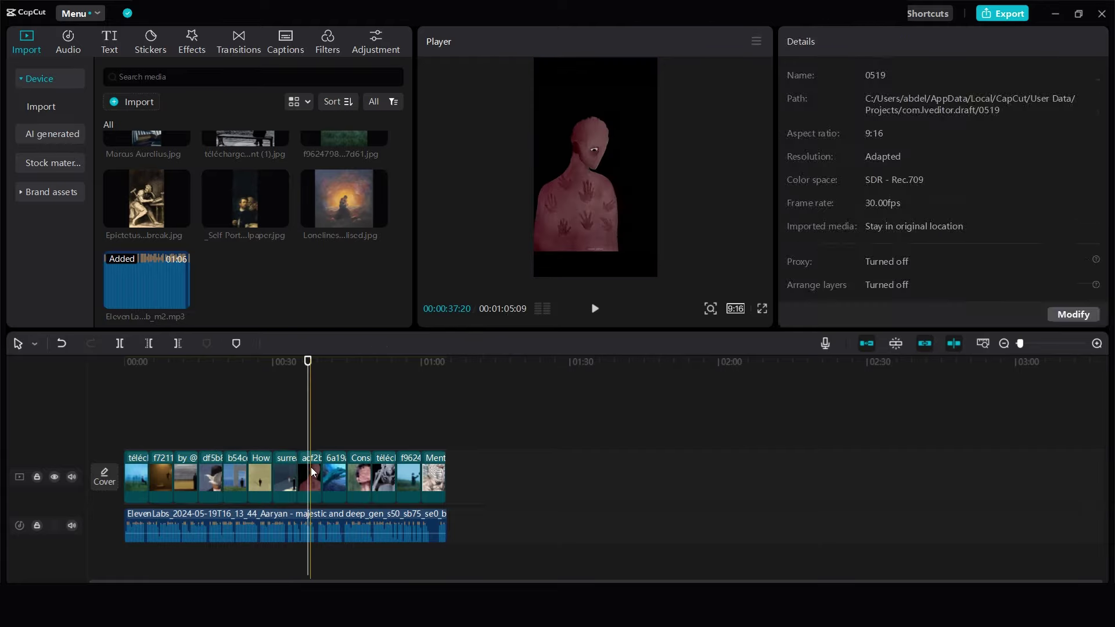
pyautogui.click(310, 477)
# Enlarge the remaining images from the obscured-face portrait through the maze-brain thinker so they fill the vertical frame
pyautogui.click(350, 432)
pyautogui.click(360, 477)
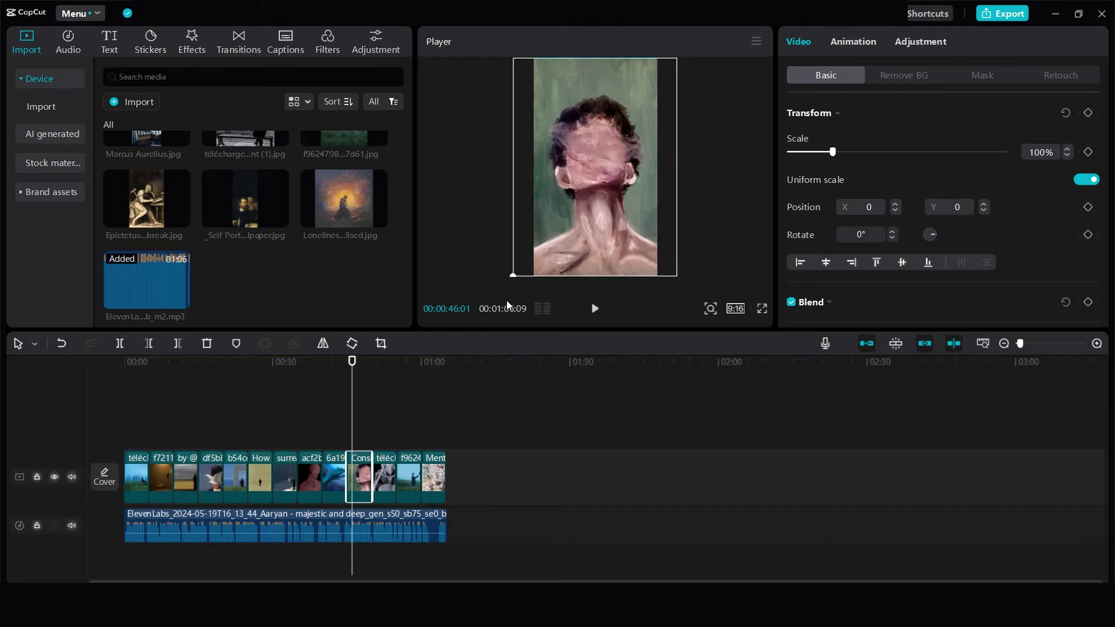
pyautogui.click(385, 433)
pyautogui.click(385, 477)
pyautogui.click(404, 433)
pyautogui.click(432, 432)
pyautogui.click(433, 477)
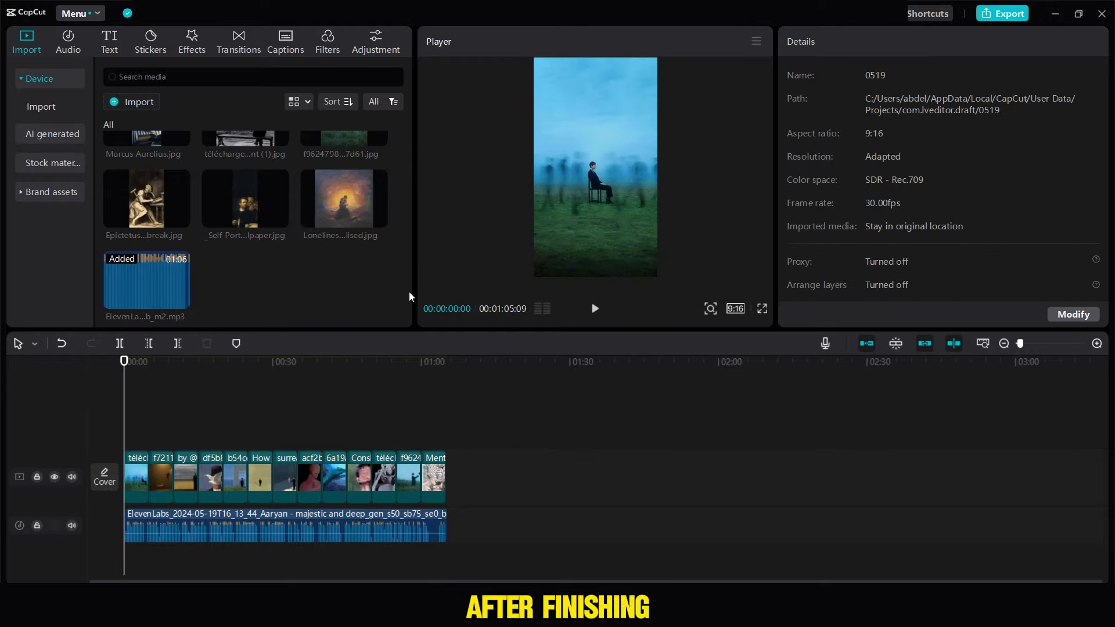
# Apply the Zoom 1 combo animation to the first image, the man seated in the blue-green field
pyautogui.scroll(5, 408, 168)
pyautogui.click(142, 480)
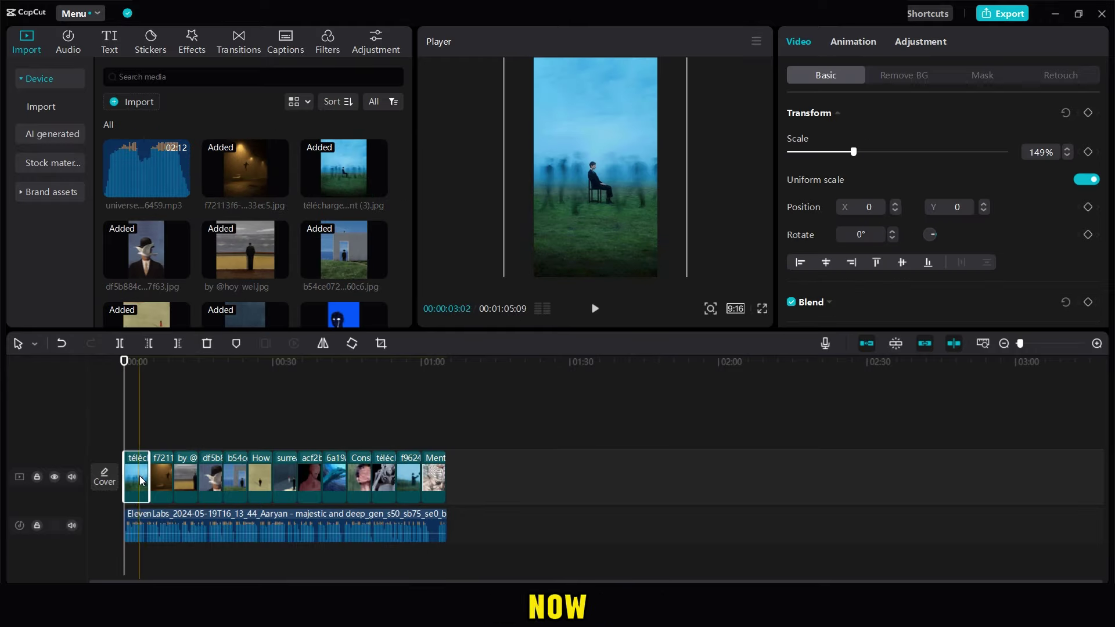
pyautogui.click(849, 41)
pyautogui.click(1040, 75)
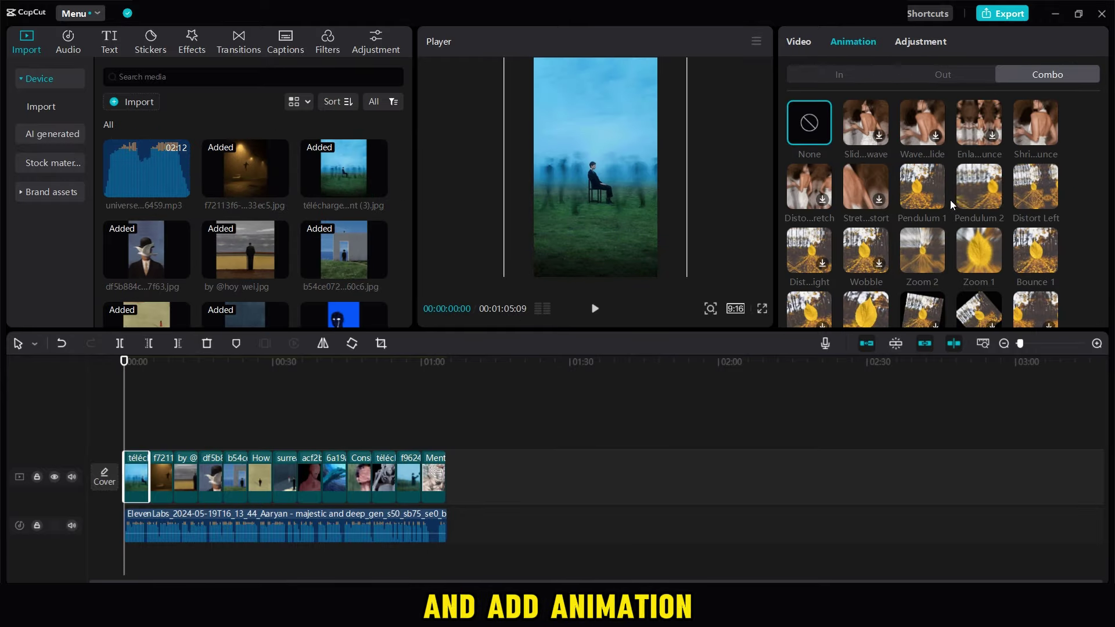
pyautogui.click(978, 249)
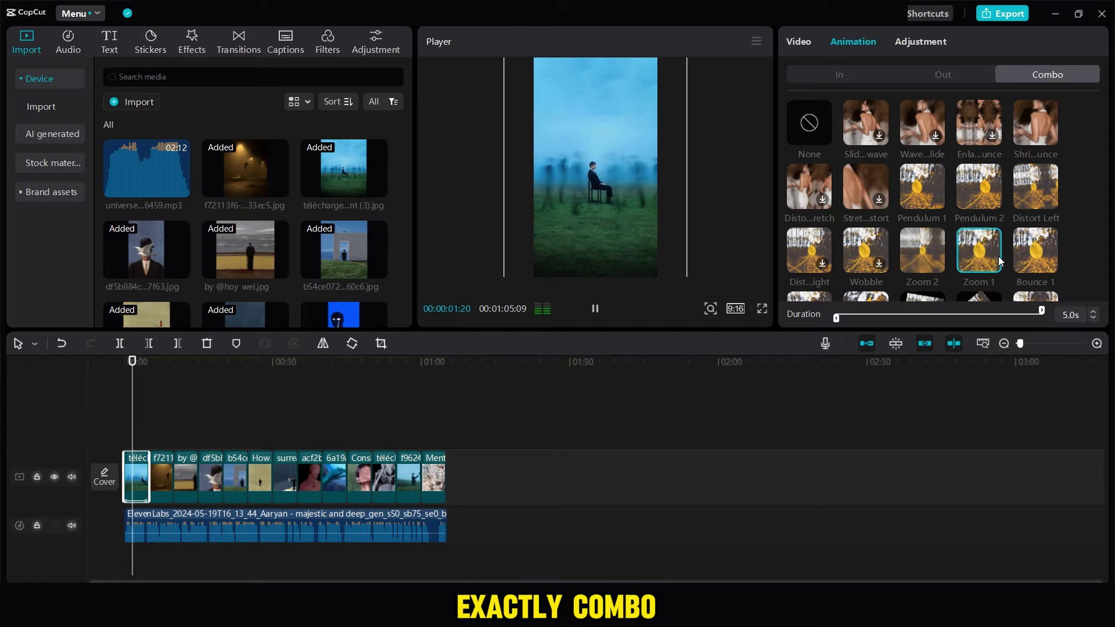
# Apply the Zoom 1 combo animation to the foggy street image and play back the animated sequence
pyautogui.click(163, 477)
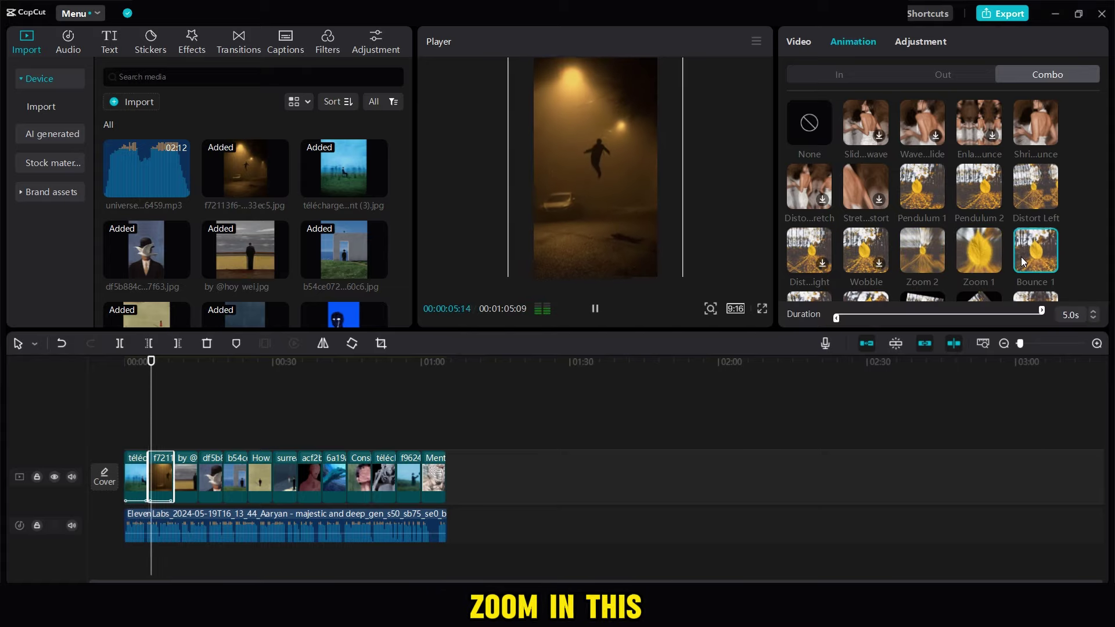
pyautogui.click(309, 439)
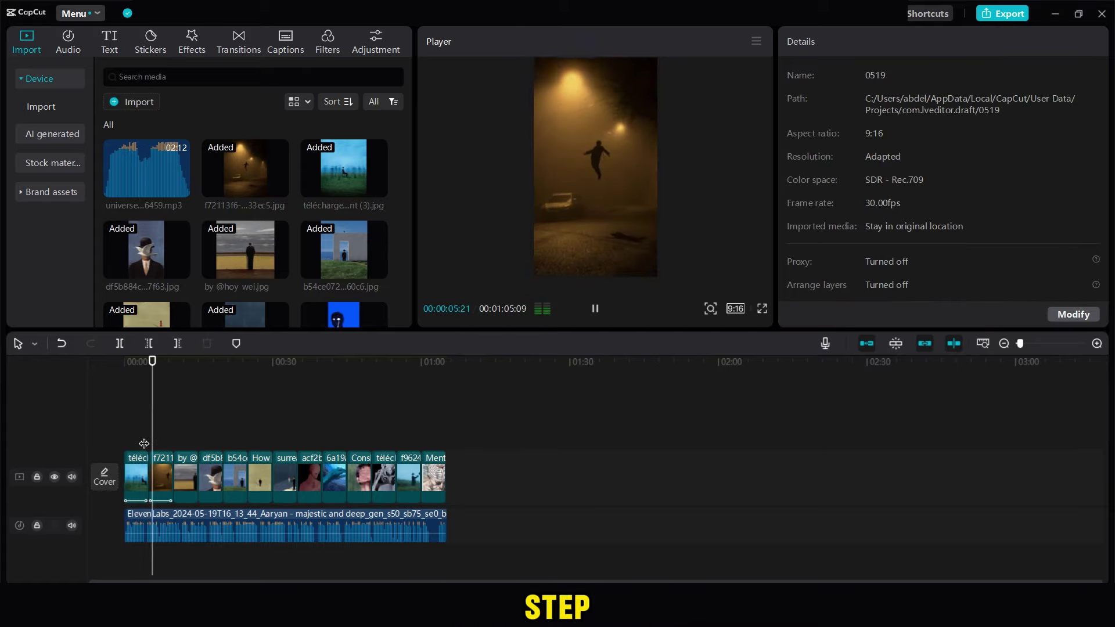
pyautogui.click(160, 473)
pyautogui.click(858, 44)
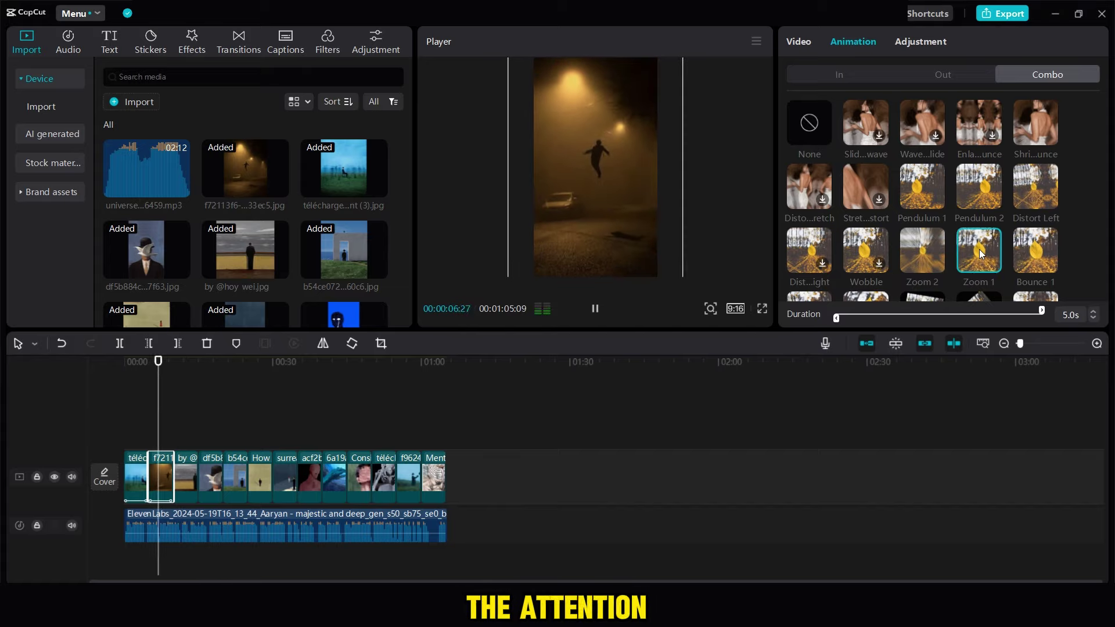
pyautogui.press('space')
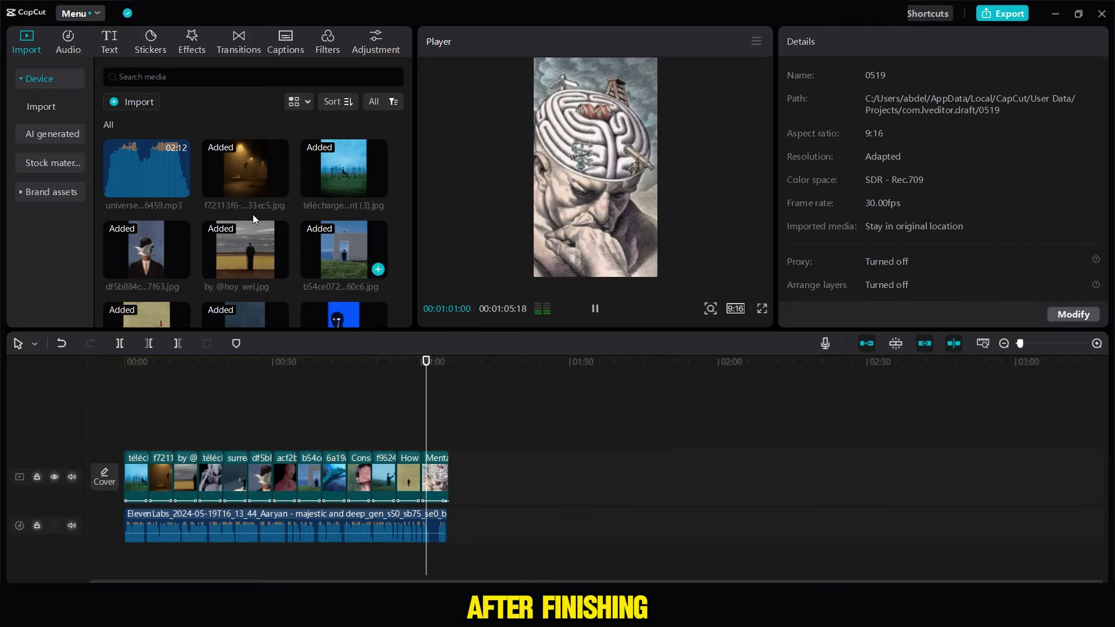
pyautogui.press('space')
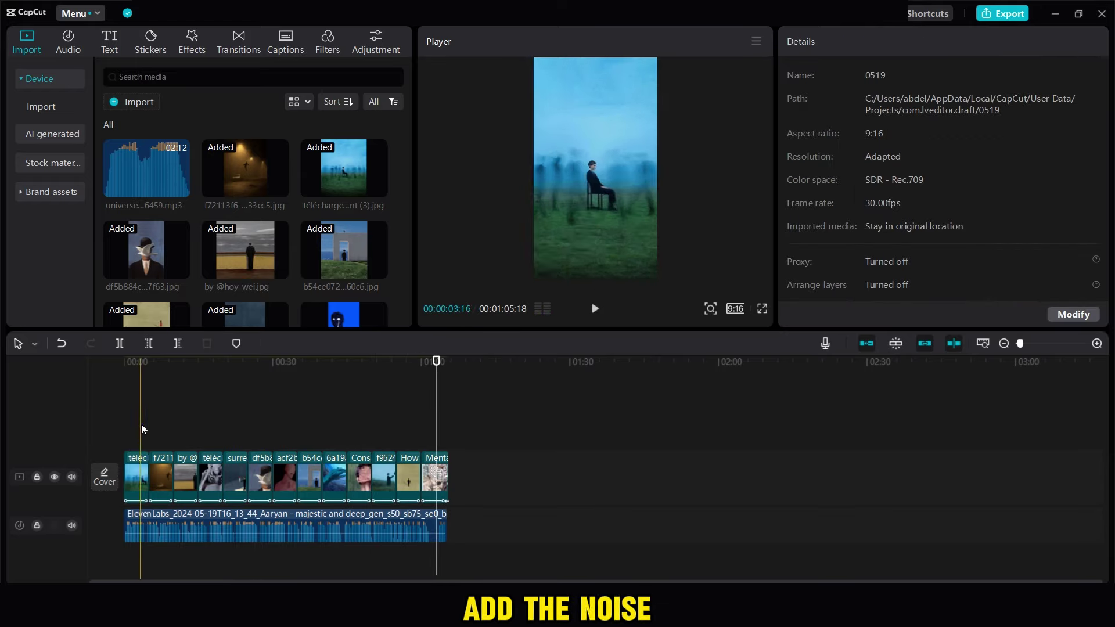
# Search the video effects for "noise", then add Black Noise above the images and extend it across the whole sequence
pyautogui.click(195, 42)
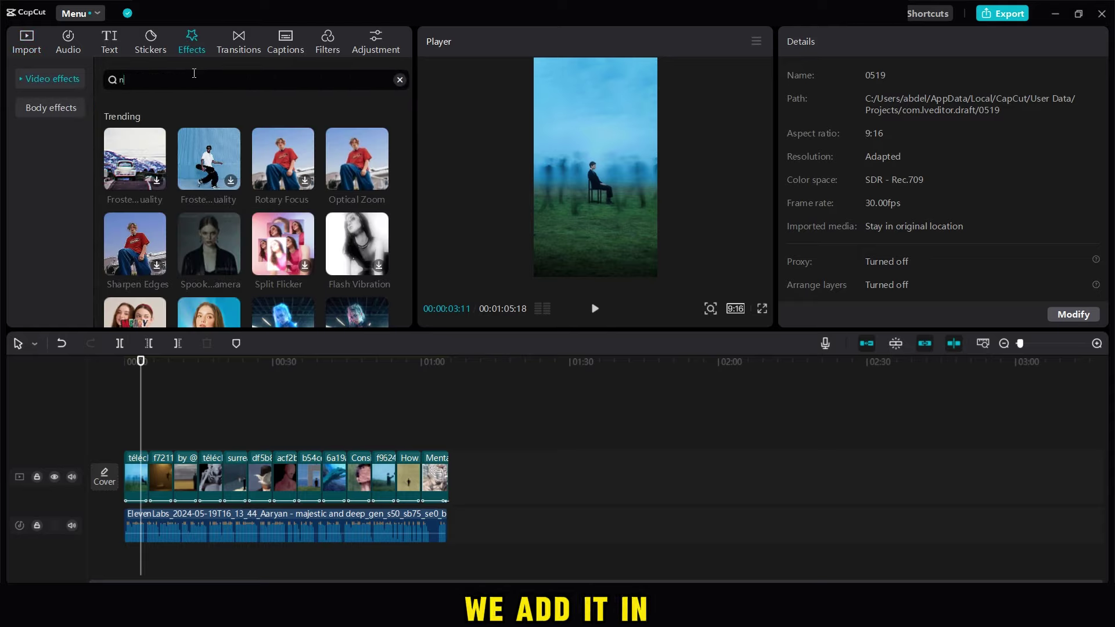
pyautogui.click(194, 73)
pyautogui.write('noise')
pyautogui.press('Return')
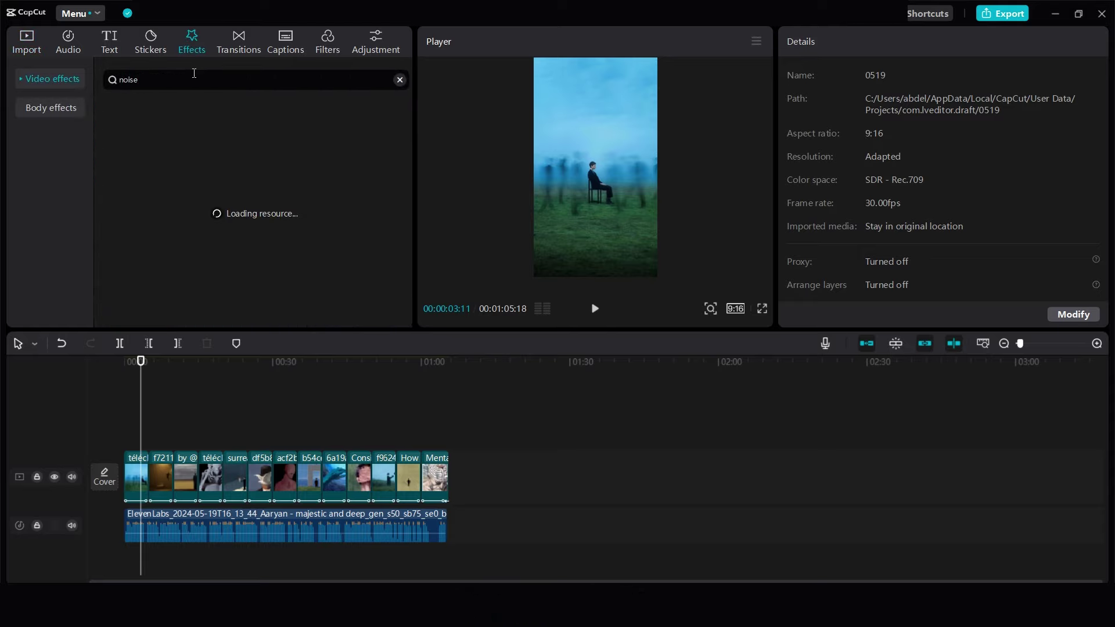
pyautogui.click(162, 182)
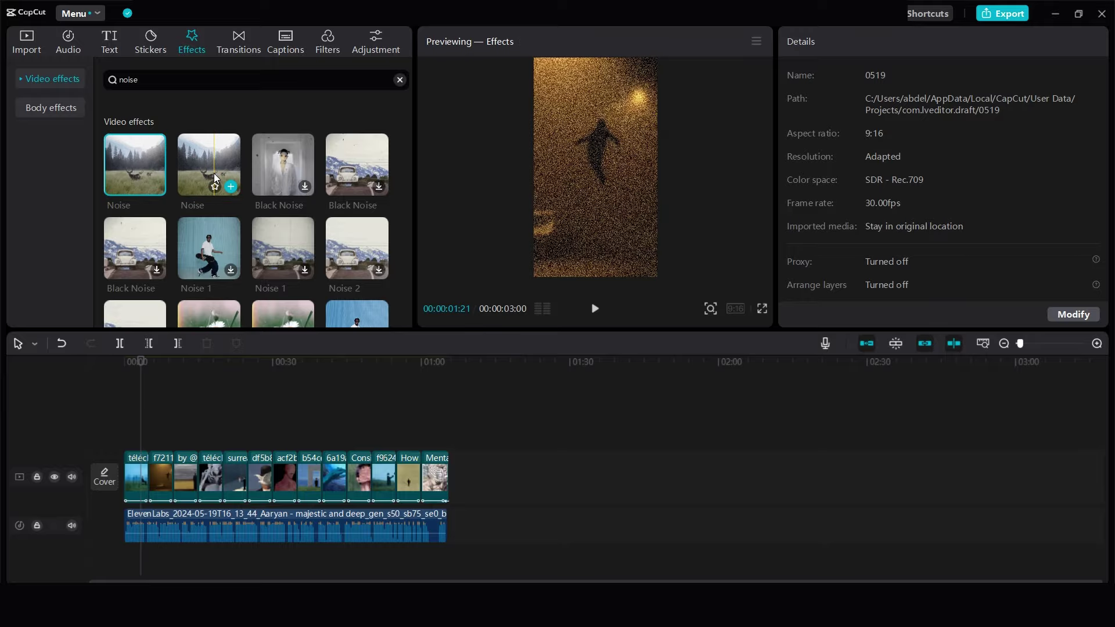
pyautogui.click(270, 168)
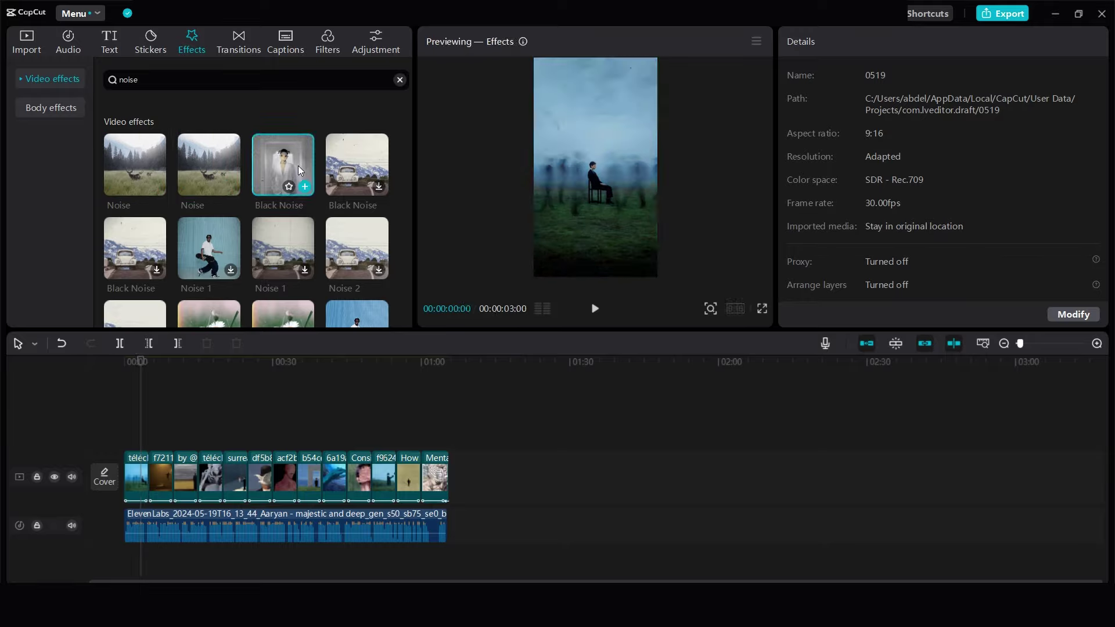
pyautogui.moveTo(285, 167); pyautogui.dragTo(132, 439)
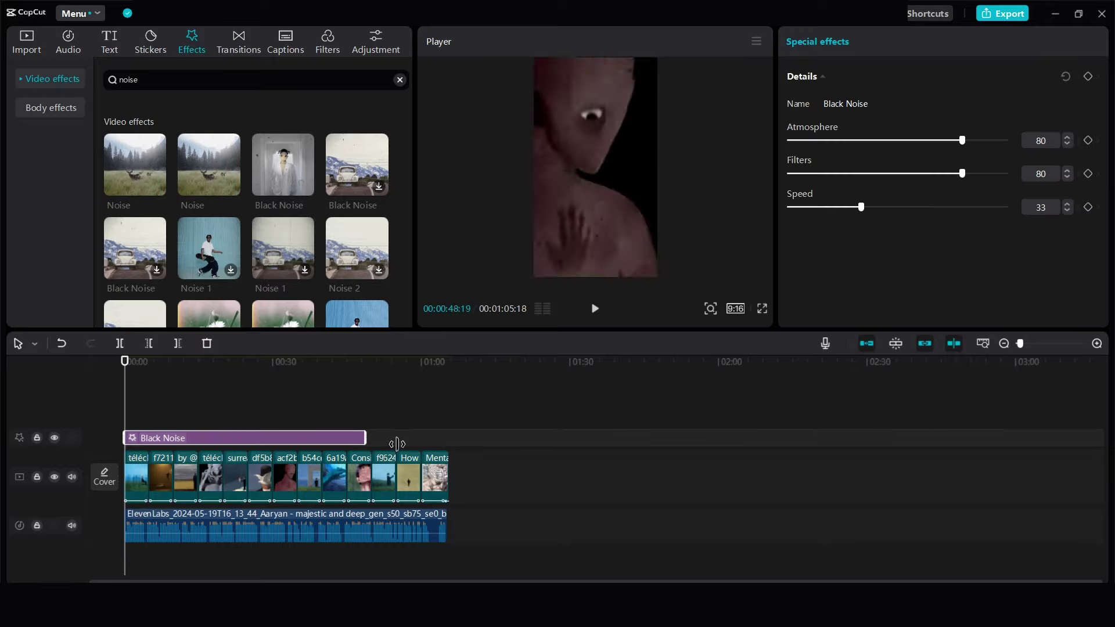
pyautogui.click(196, 422)
# Search the effects for "vignette", add the Vignette with the red-shirt thumbnail above Black Noise, and fit both effects to the sequence length
pyautogui.click(26, 41)
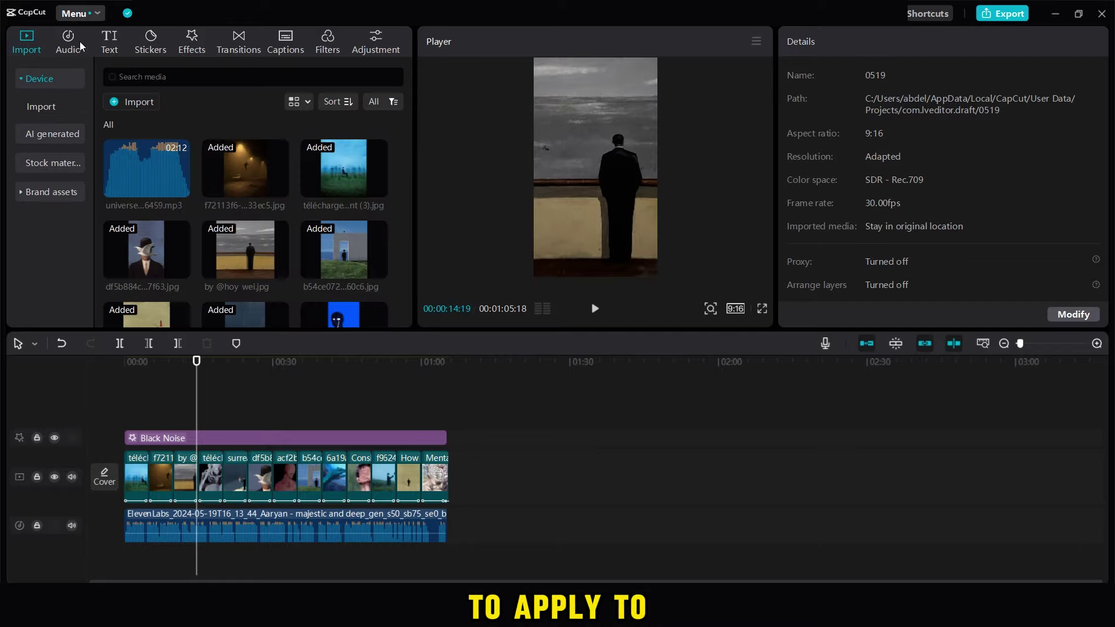
pyautogui.click(192, 42)
pyautogui.hotkey('ctrl', 'a')
pyautogui.write('vignette')
pyautogui.press('Return')
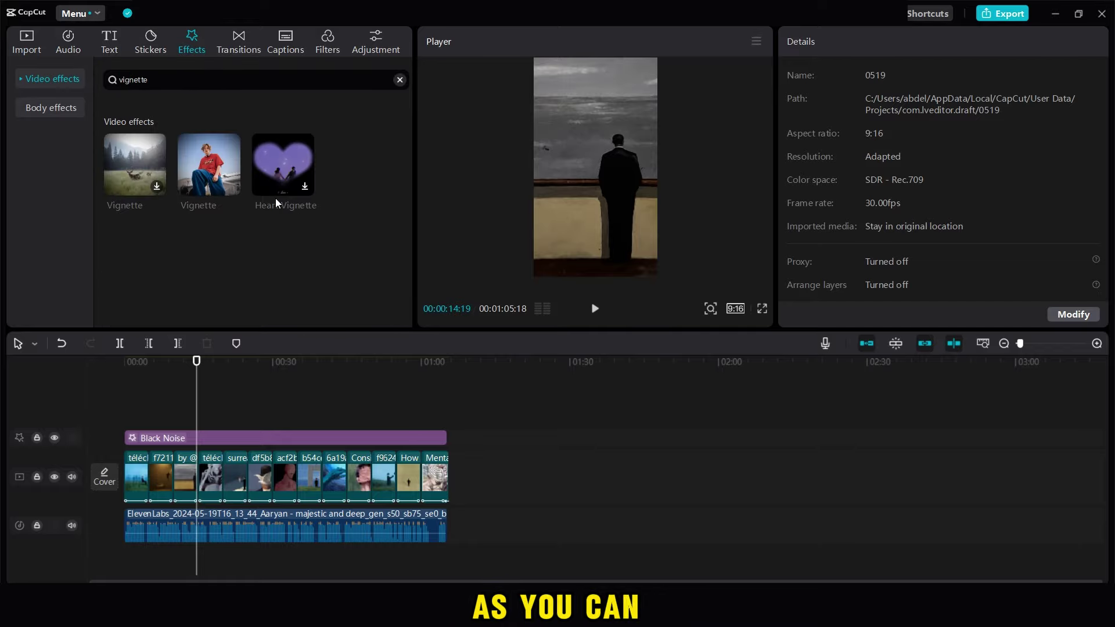
pyautogui.moveTo(209, 169); pyautogui.dragTo(454, 440)
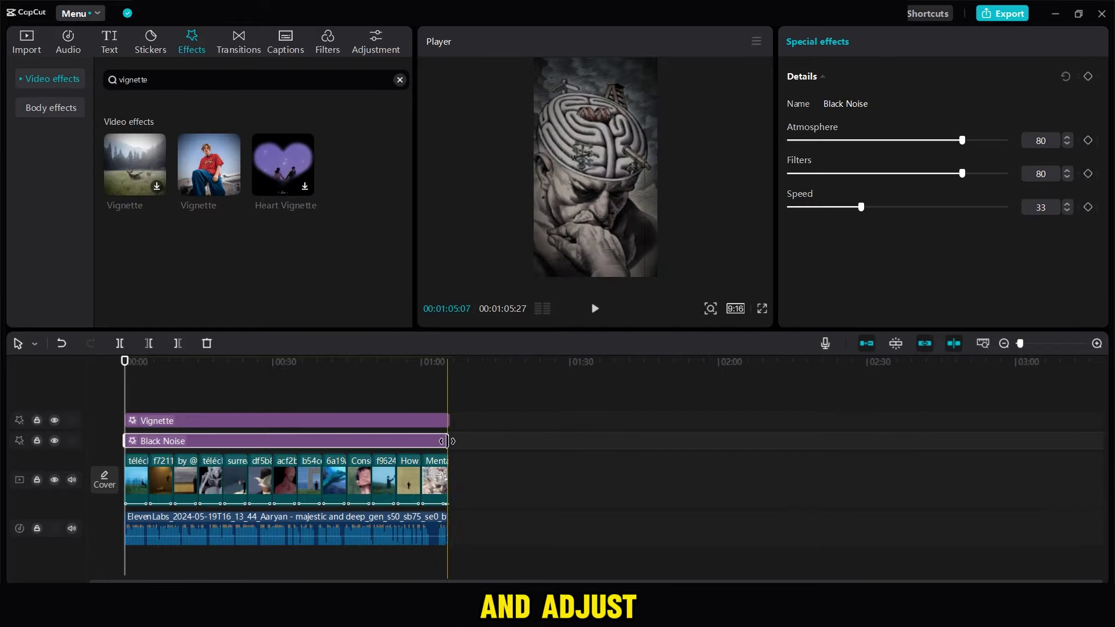
pyautogui.click(367, 406)
pyautogui.moveTo(367, 406); pyautogui.dragTo(116, 387)
pyautogui.click(126, 441)
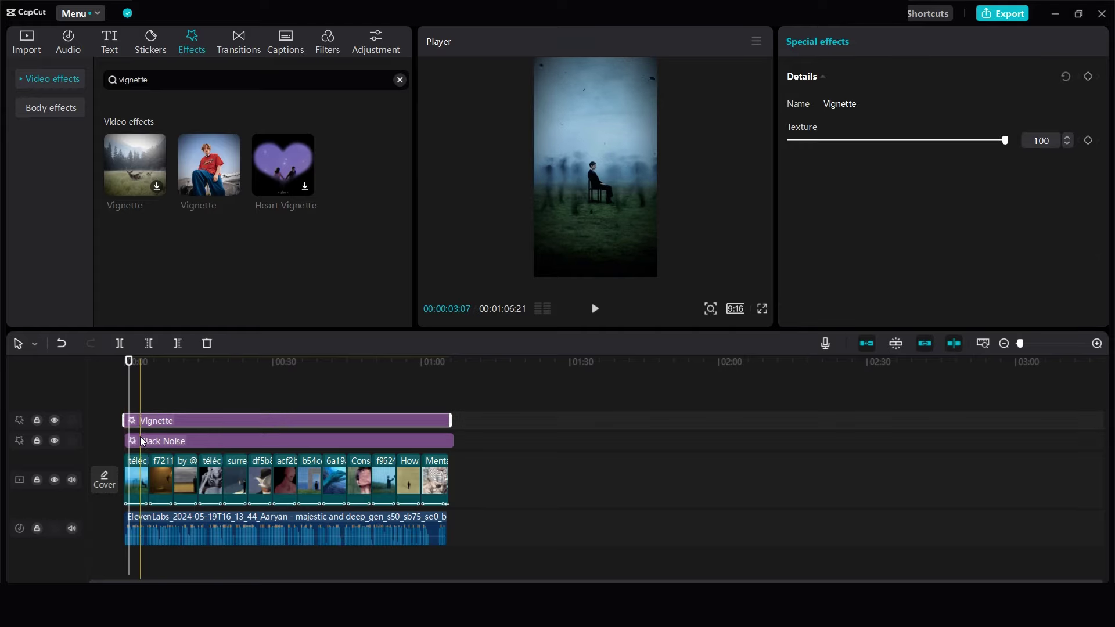
# Generate auto captions for the voiceover with English as the spoken language
pyautogui.keyDown('ctrl'); pyautogui.scroll(2, 154, 428); pyautogui.keyUp('ctrl')
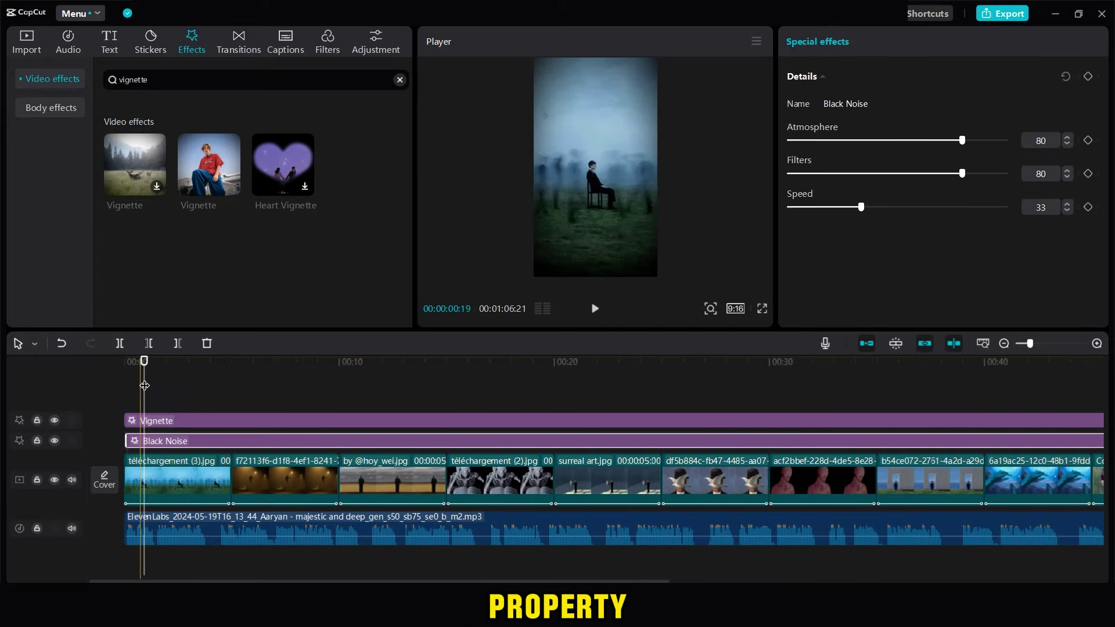
pyautogui.click(172, 395)
pyautogui.click(106, 43)
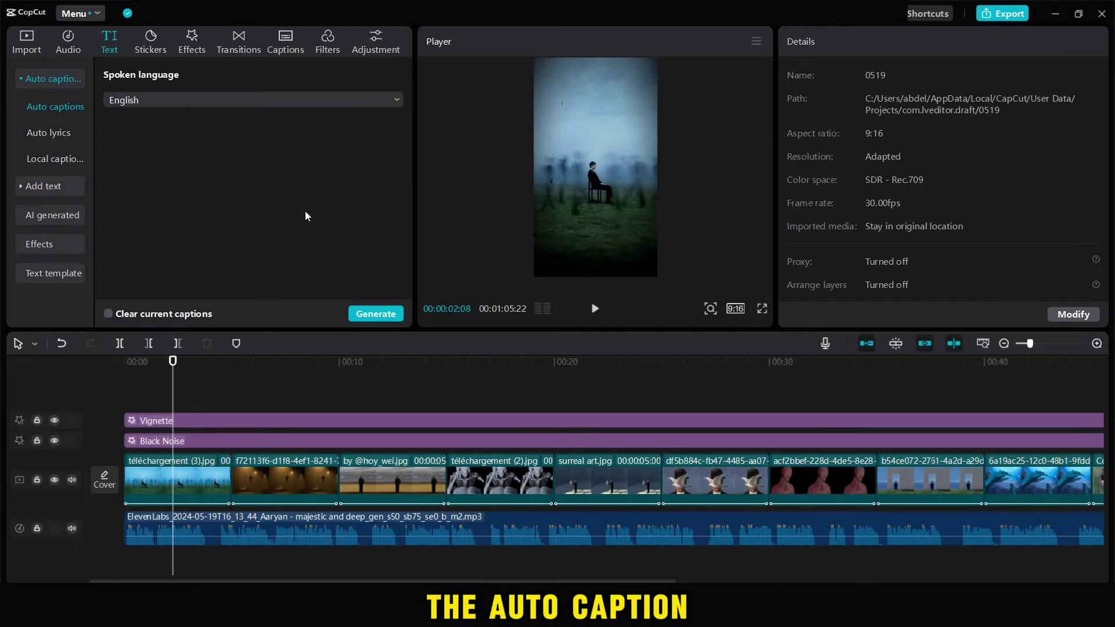
pyautogui.click(294, 100)
pyautogui.click(334, 292)
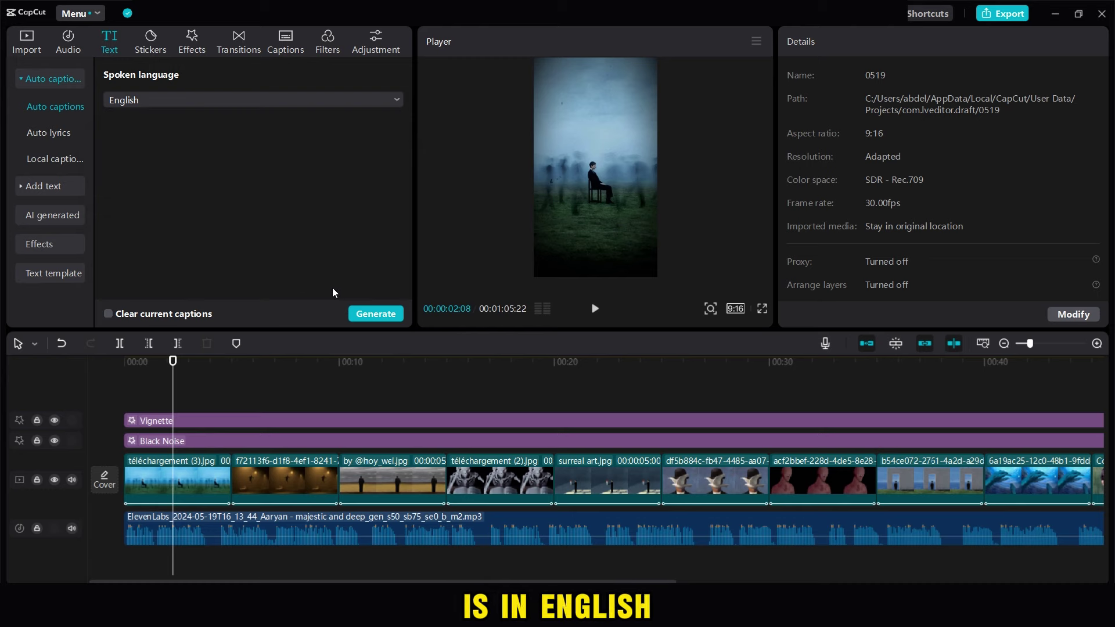
pyautogui.click(352, 314)
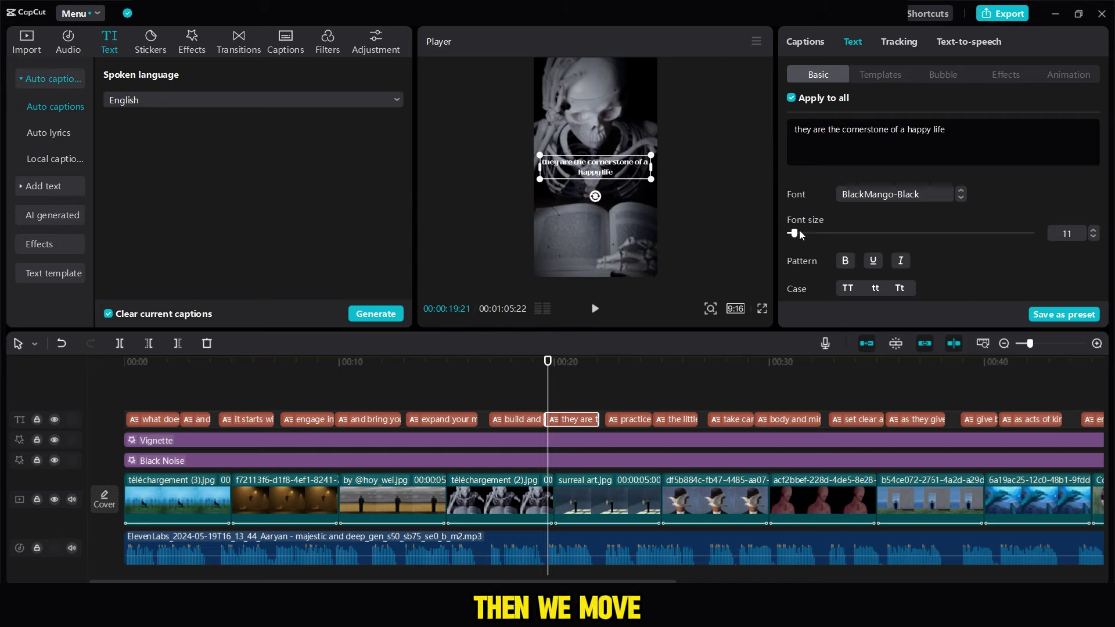
# Change the font of all captions to Stilu-Regular and convert their text to uppercase
pyautogui.click(152, 419)
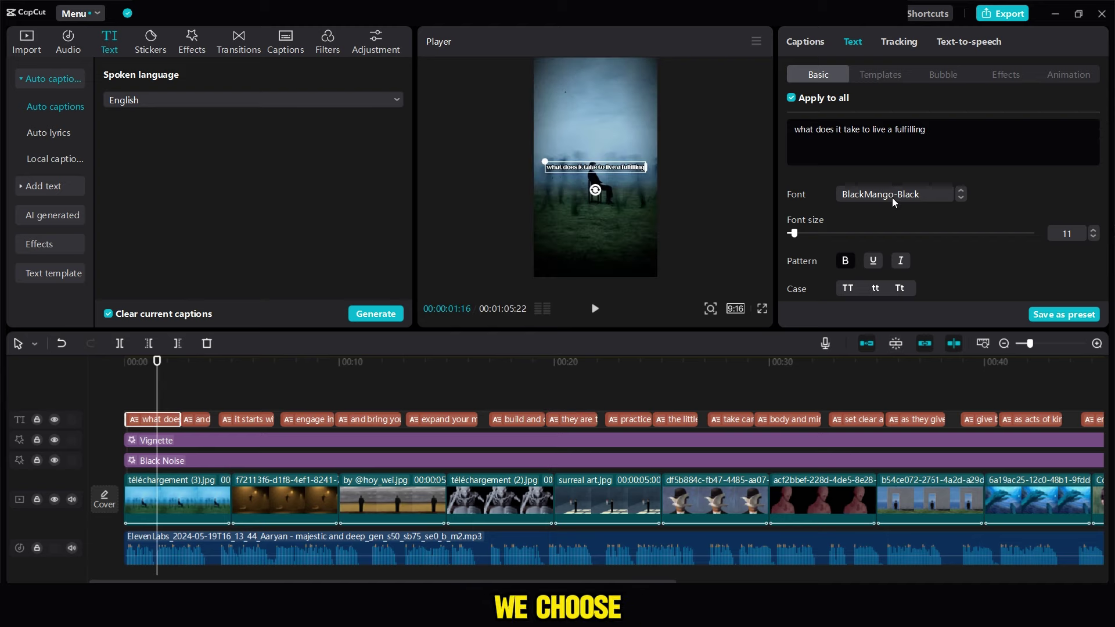
pyautogui.click(894, 194)
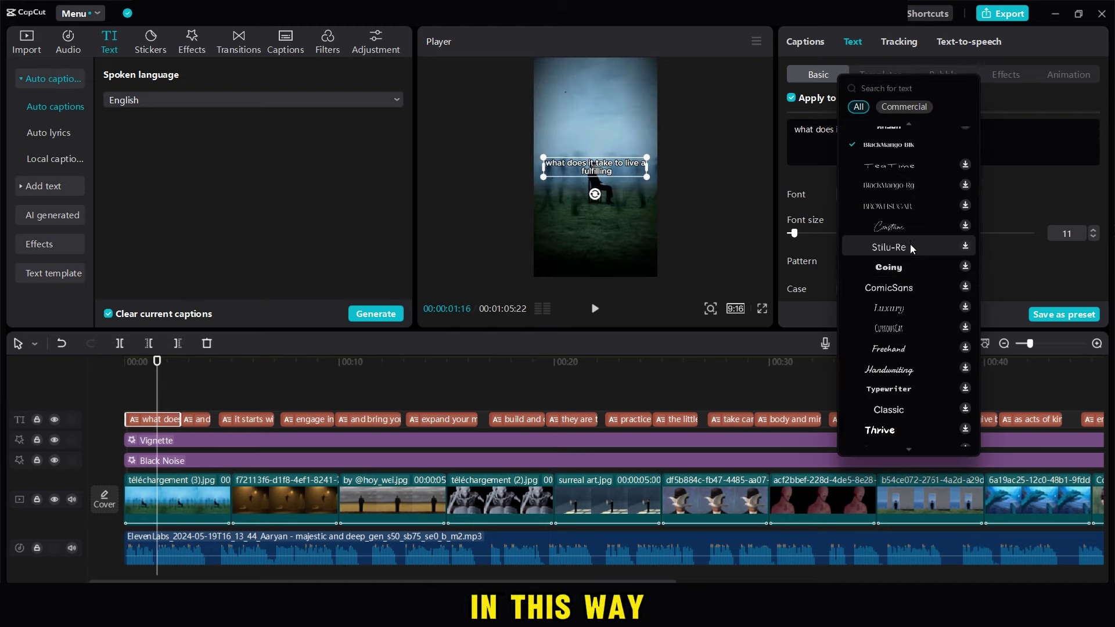
pyautogui.click(889, 247)
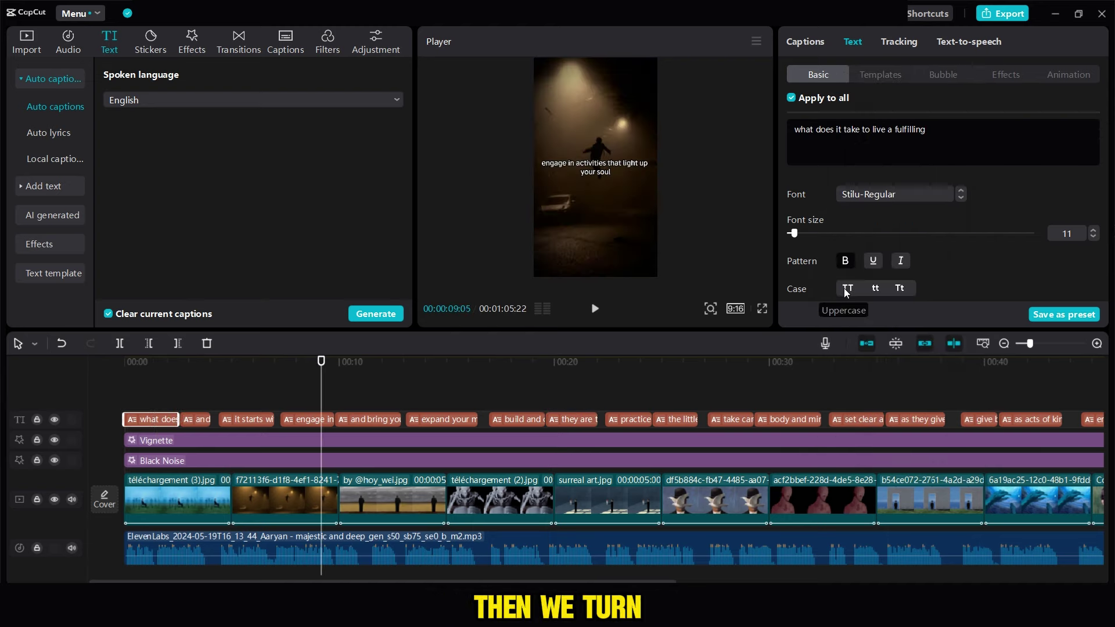
pyautogui.click(847, 288)
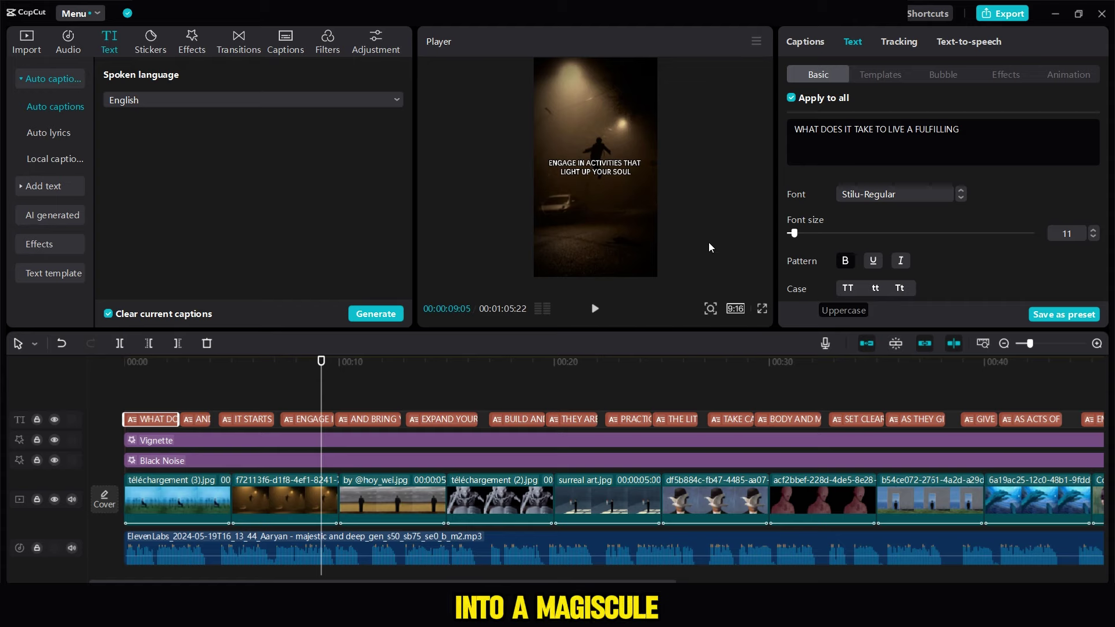
# Set the stroke thickness of all captions to 73 and enable their Glow
pyautogui.click(608, 175)
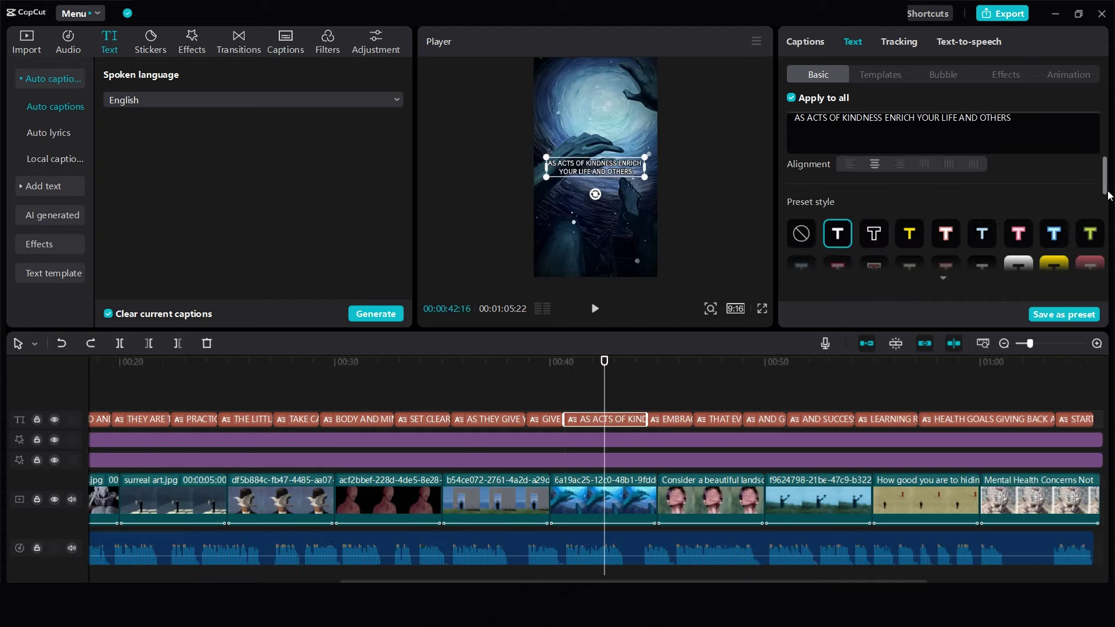
pyautogui.moveTo(1111, 195); pyautogui.dragTo(1110, 290)
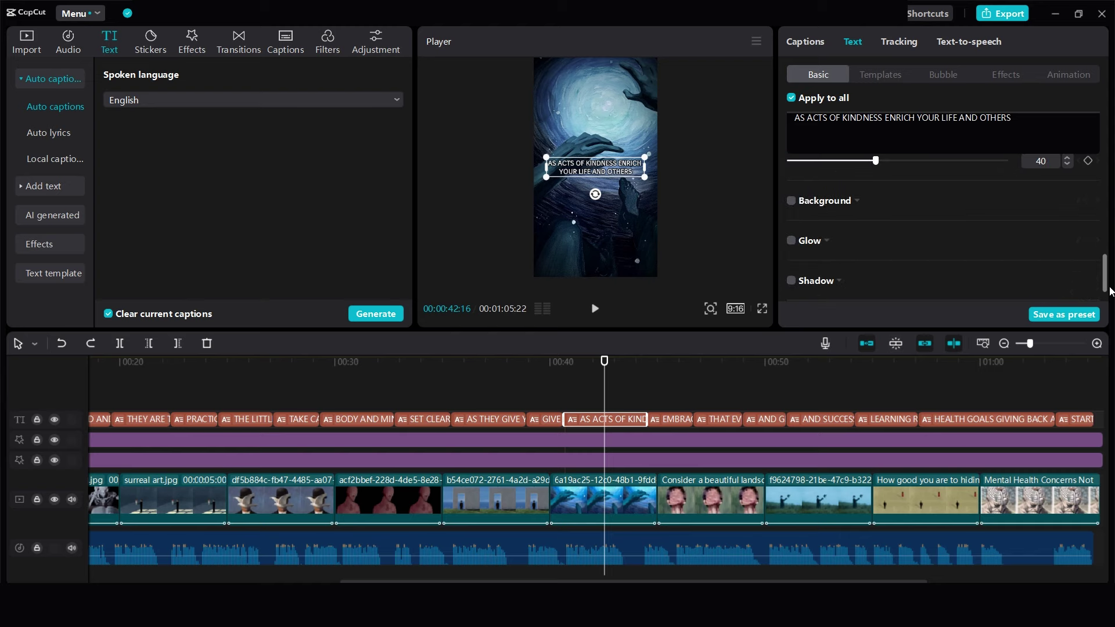
pyautogui.click(791, 240)
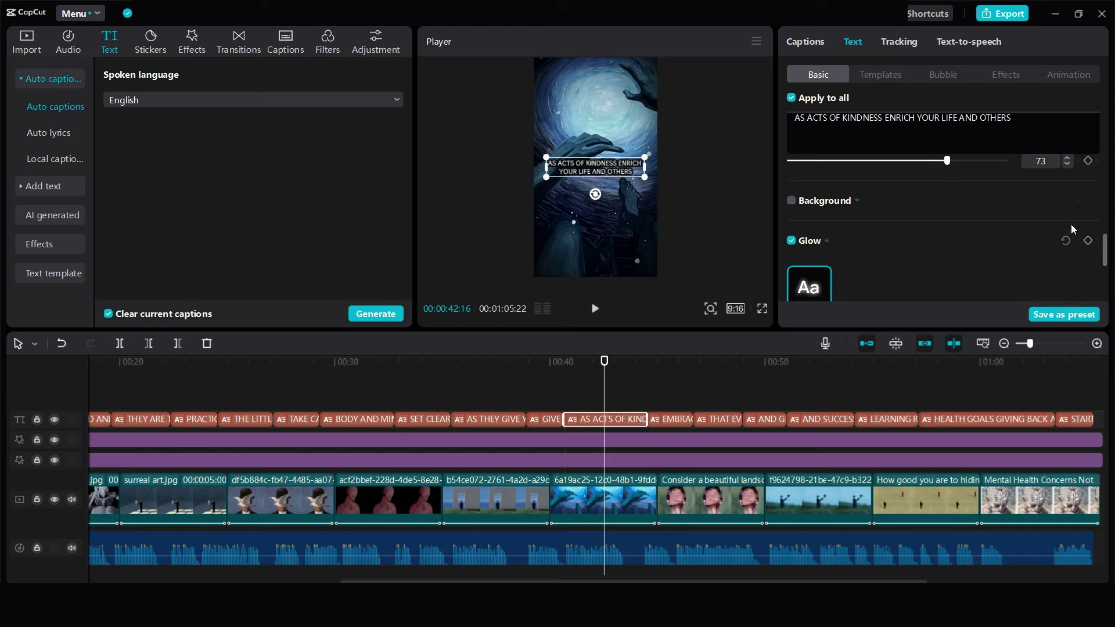
pyautogui.scroll(-3, 1109, 267)
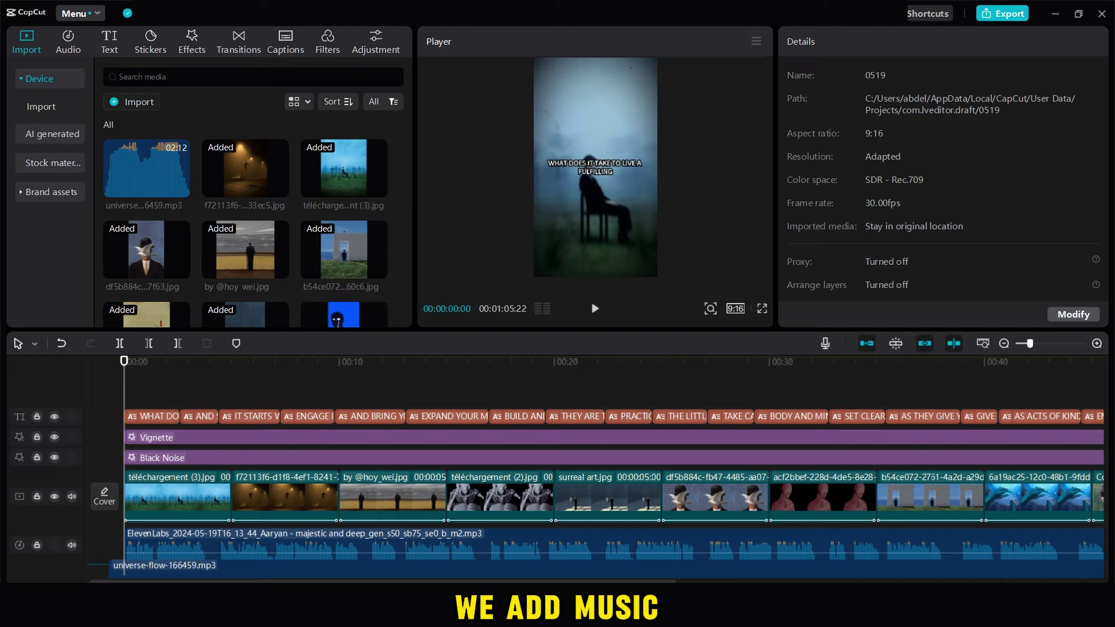
# Place universe-flow-166459.mp3 beneath the voiceover from the sequence start, trimming its opening, with a 0.5 s fade in and 0.8 s fade out
pyautogui.moveTo(116, 565); pyautogui.dragTo(124, 565)
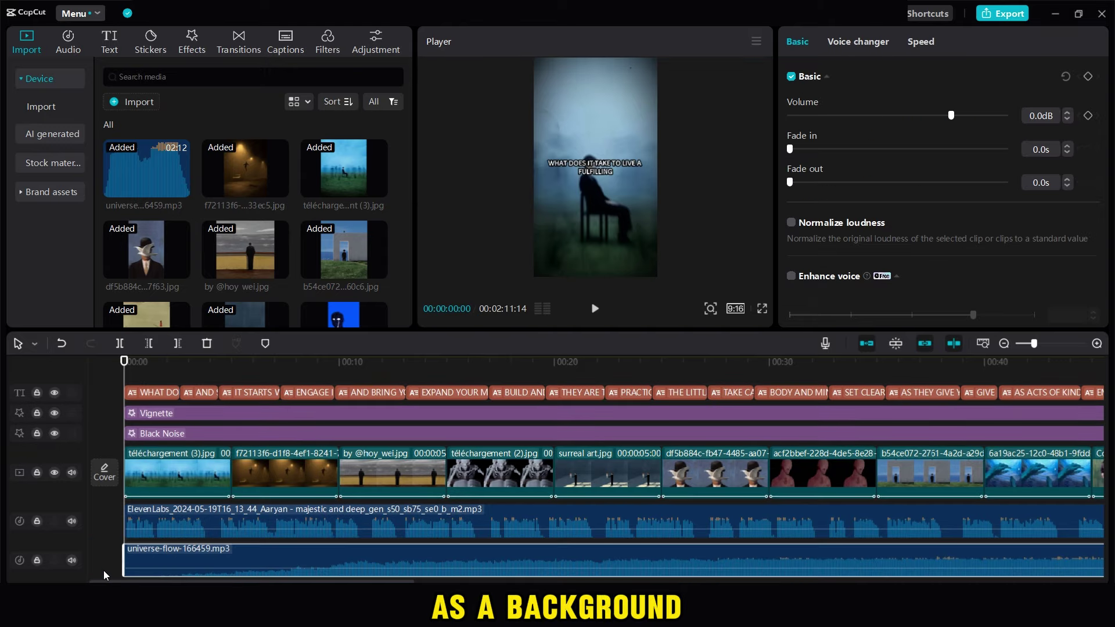
pyautogui.scroll(-2, 366, 500)
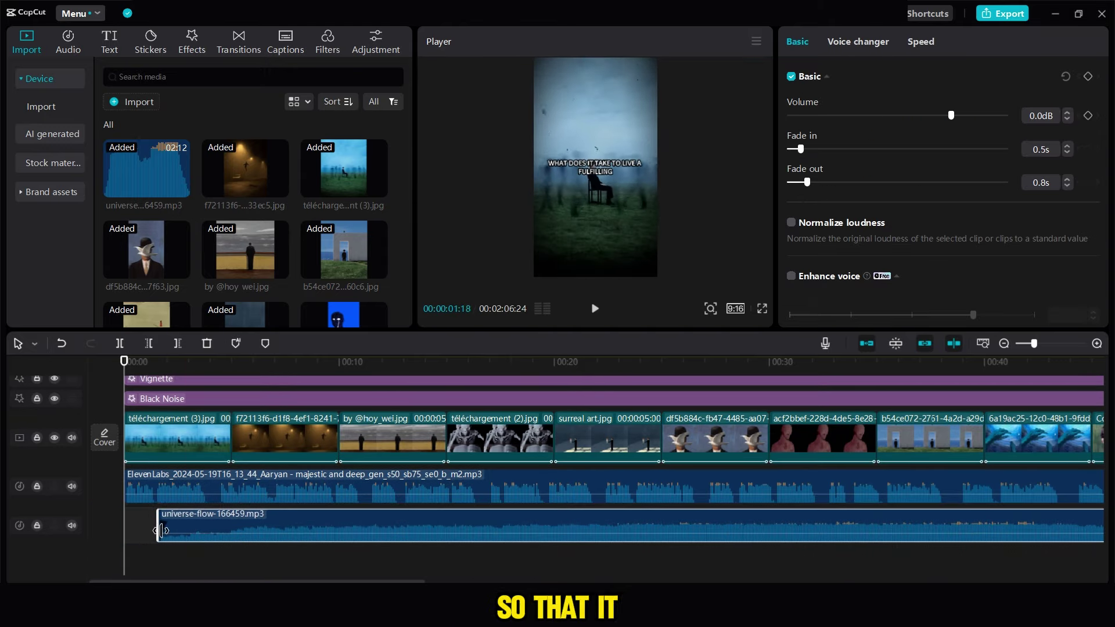
pyautogui.click(131, 554)
pyautogui.press('space')
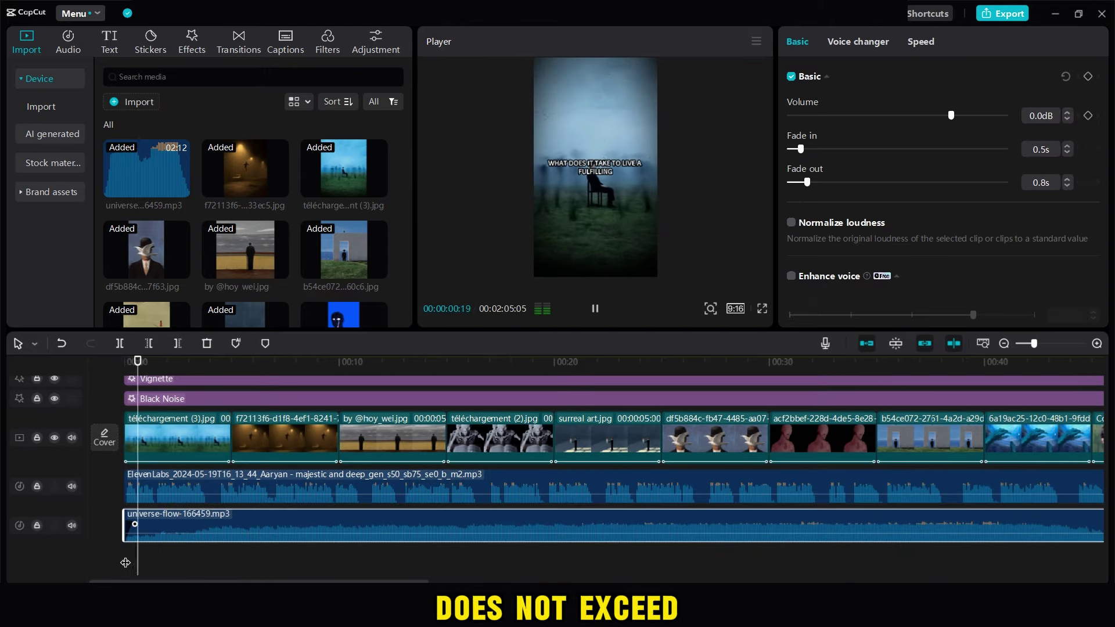
# Lower the background music volume to about -21 dB and trim its end to match the image sequence
pyautogui.moveTo(950, 115); pyautogui.dragTo(889, 117)
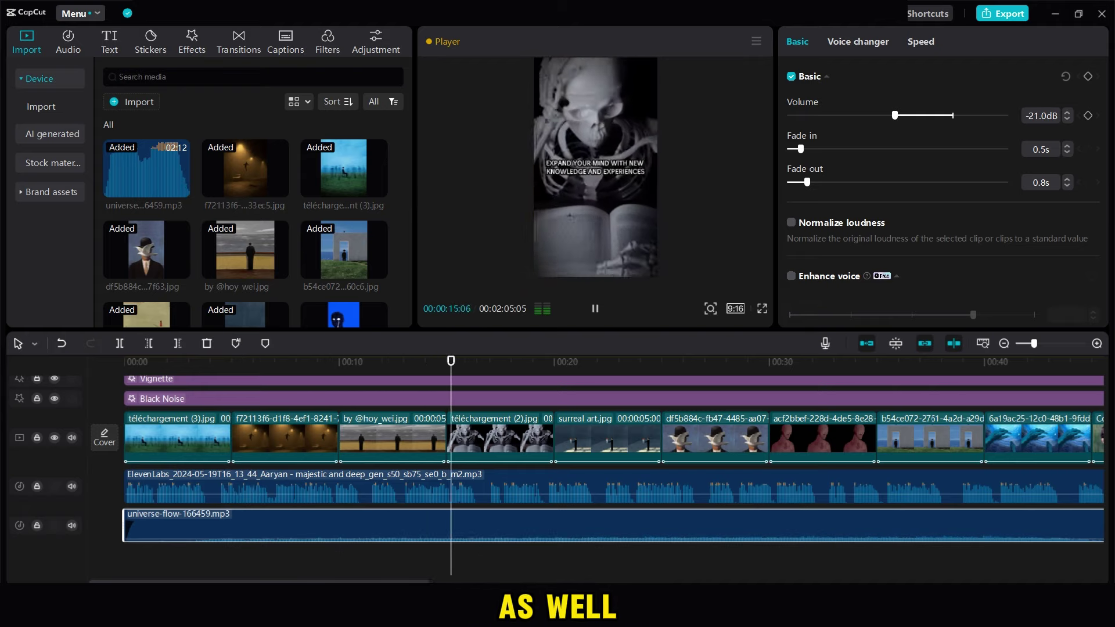
pyautogui.moveTo(410, 580); pyautogui.dragTo(682, 561)
pyautogui.moveTo(786, 561); pyautogui.dragTo(773, 566)
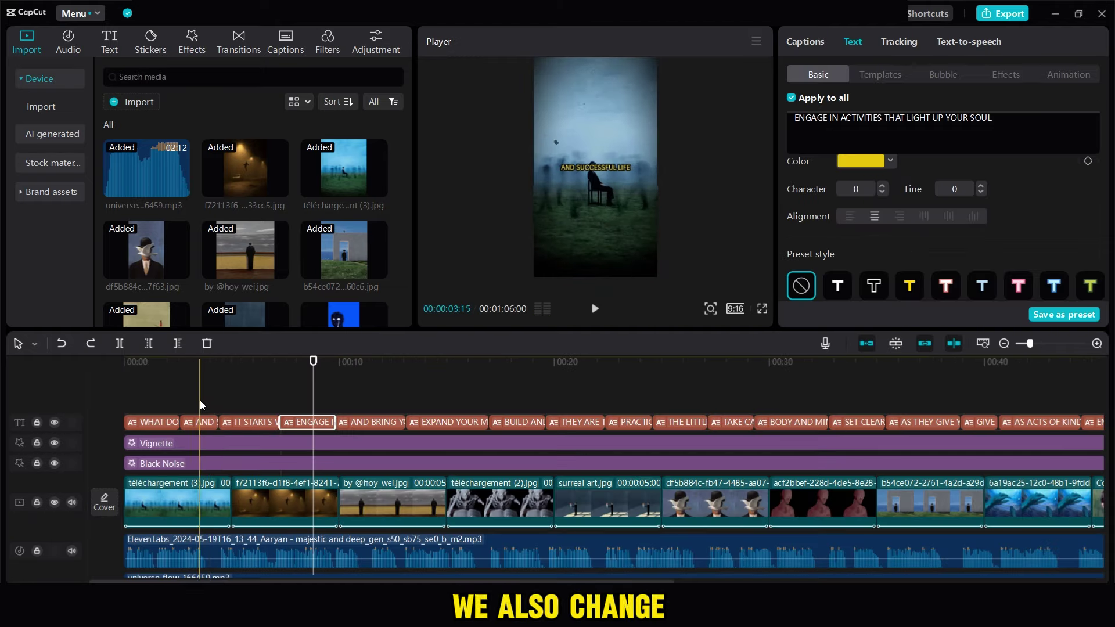
# Turn off applying changes to all captions and colour only the "AND SUCCESSFUL LIFE" caption yellow
pyautogui.click(199, 372)
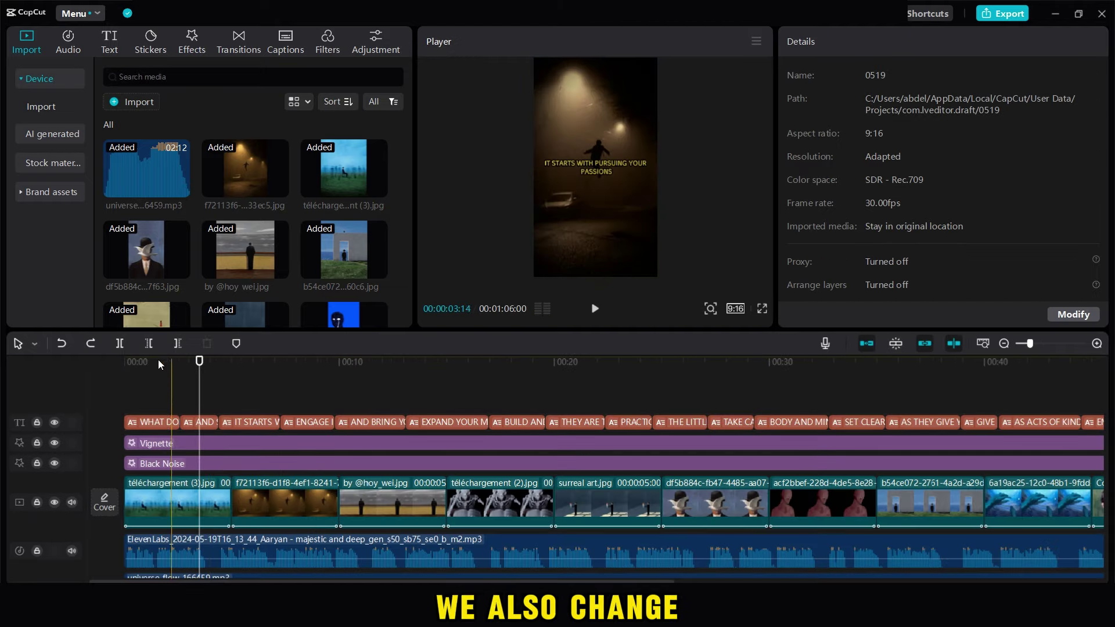
pyautogui.click(203, 422)
pyautogui.scroll(-3, 941, 243)
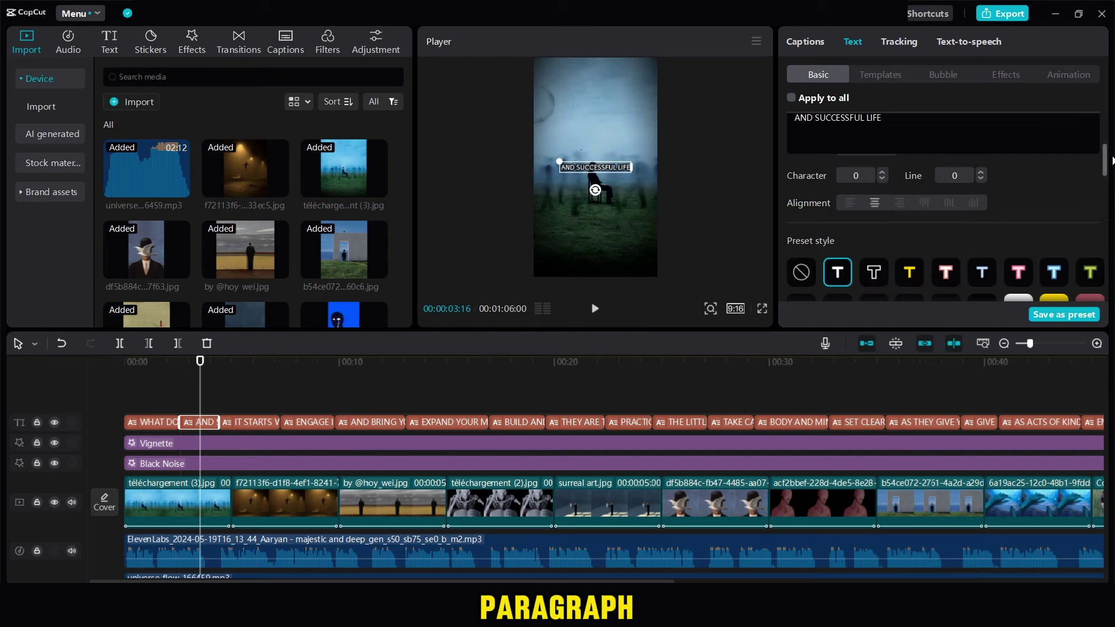
pyautogui.scroll(2, 940, 244)
pyautogui.click(861, 215)
# Colour the "ENGAGE IN ACTIVITIES THAT LIGHT UP YOUR SOUL" and "EXPAND YOUR MIND WITH NEW KNOWLEDGE AND EXPERIENCES" captions yellow
pyautogui.click(319, 361)
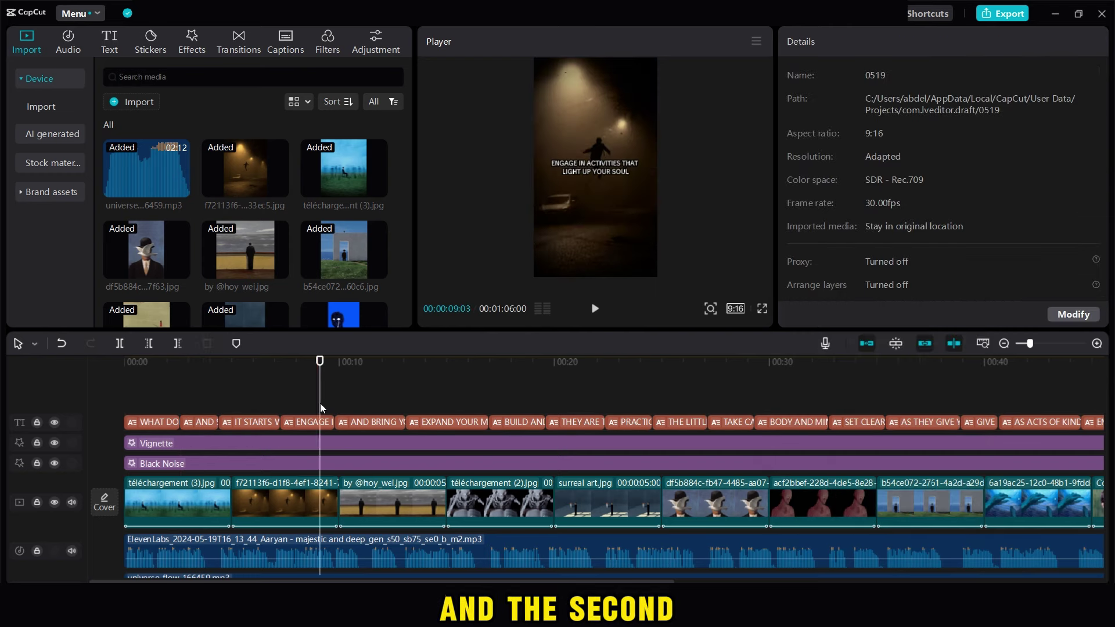
pyautogui.click(307, 422)
pyautogui.scroll(-2, 941, 244)
pyautogui.click(860, 191)
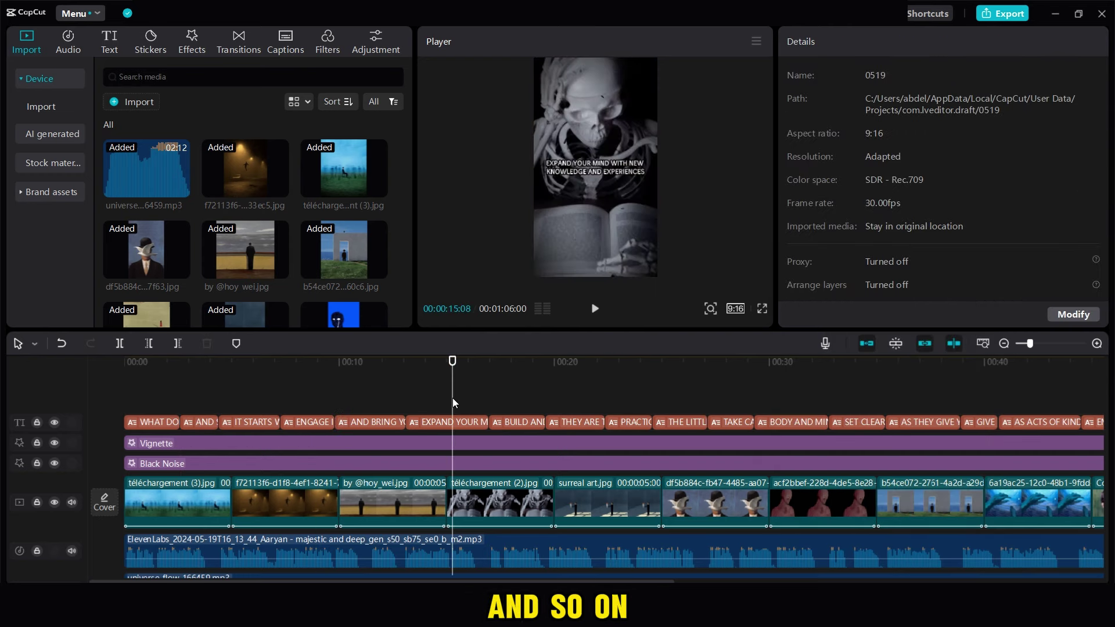
pyautogui.click(450, 423)
pyautogui.scroll(-2, 941, 244)
pyautogui.click(859, 172)
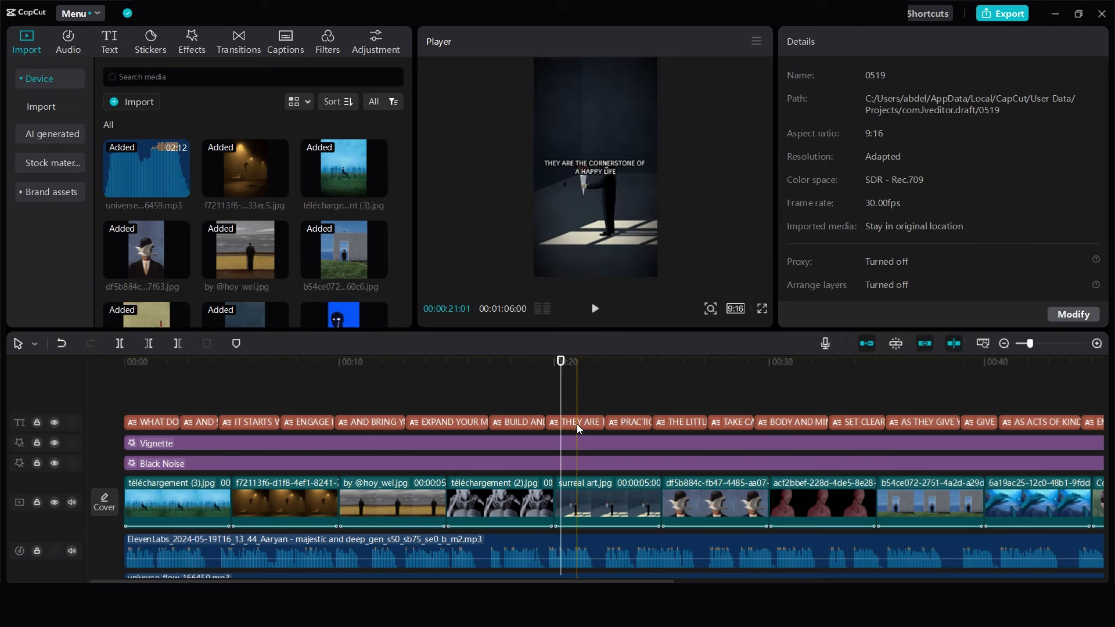
# Colour the "THEY ARE THE CORNERSTONE OF A HAPPY LIFE" and "THE LITTLE THINGS THAT MAKE LIFE BEAUTIFUL" captions yellow
pyautogui.click(578, 429)
pyautogui.scroll(-1, 941, 244)
pyautogui.click(860, 216)
pyautogui.click(676, 423)
pyautogui.scroll(-2, 941, 244)
pyautogui.click(860, 162)
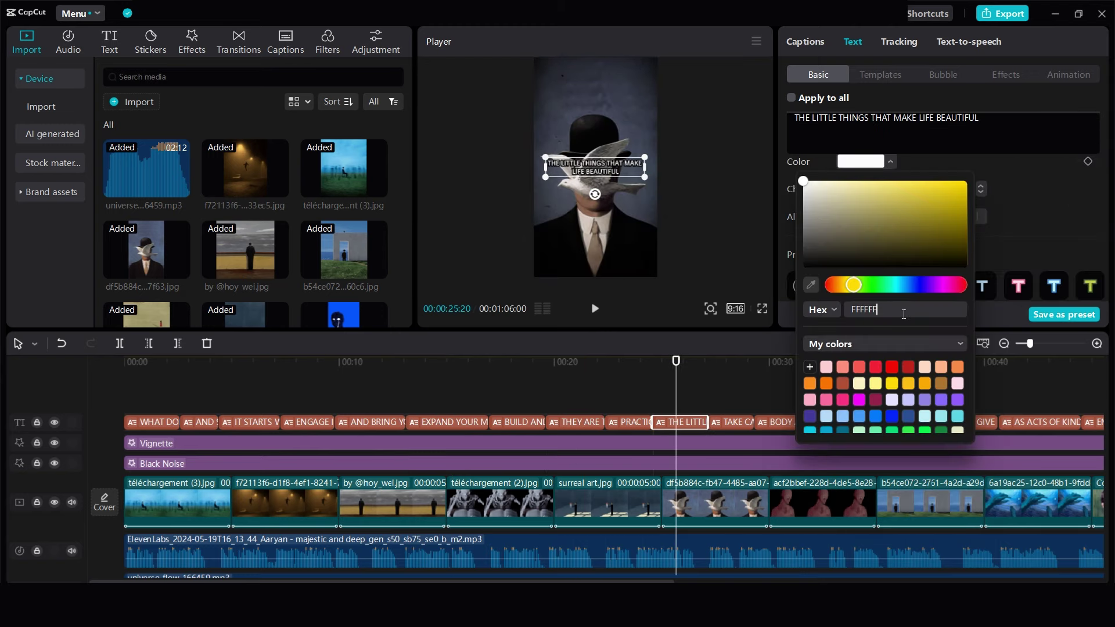
# Colour the caption starting "BODY AND MIND" and the "AS THEY GIVE YOU DIRECTION AND A SENSE OF PURPOSE" caption yellow
pyautogui.click(776, 361)
pyautogui.click(793, 422)
pyautogui.scroll(-1, 941, 244)
pyautogui.click(861, 161)
pyautogui.click(907, 361)
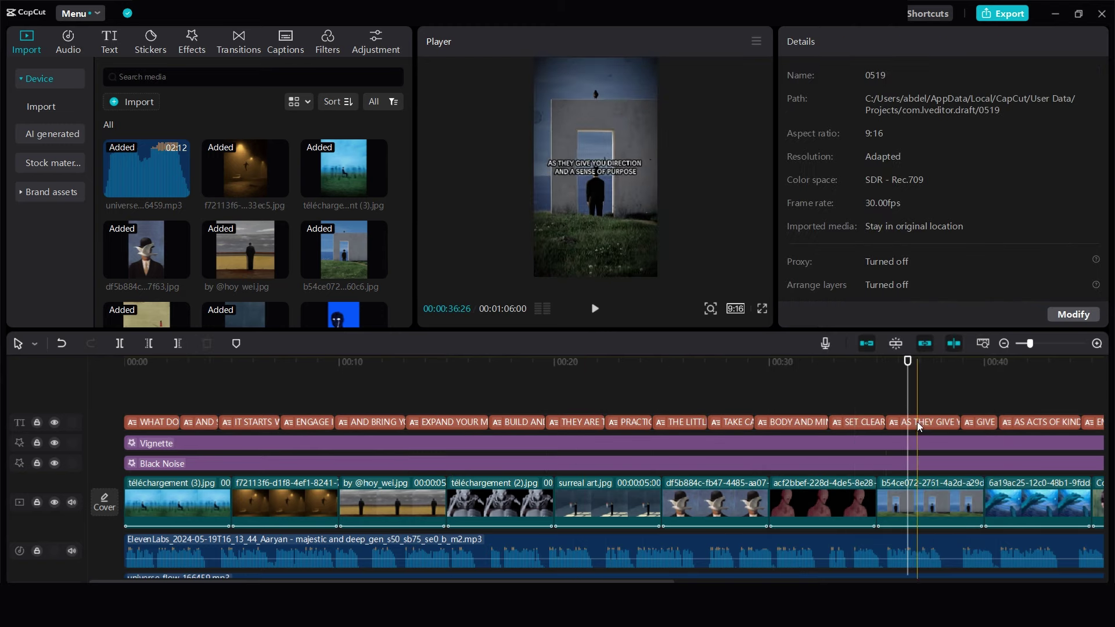
pyautogui.click(918, 422)
pyautogui.scroll(-1, 941, 244)
pyautogui.click(860, 182)
# Colour the "AS ACTS OF KINDNESS ENRICH YOUR LIFE AND OTHERS" and "THAT EVERY CHALLENGE IS AN OPPORTUNITY TO LEARN" captions yellow
pyautogui.scroll(-5, 771, 368)
pyautogui.click(652, 422)
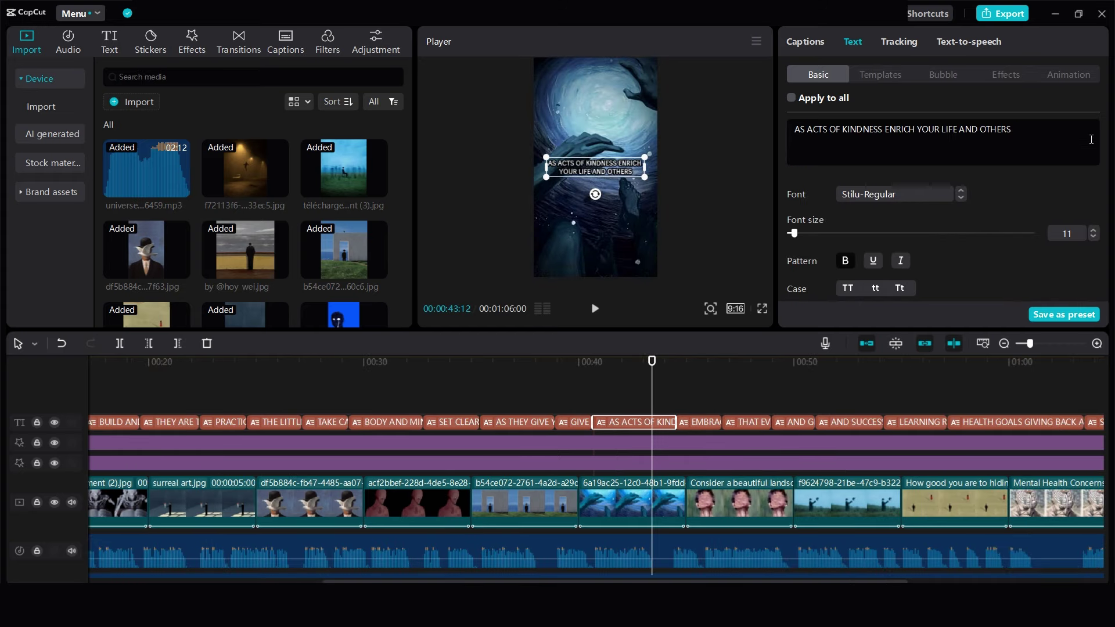
pyautogui.scroll(-1, 941, 244)
pyautogui.click(861, 172)
pyautogui.click(746, 422)
pyautogui.scroll(-1, 941, 244)
pyautogui.click(860, 191)
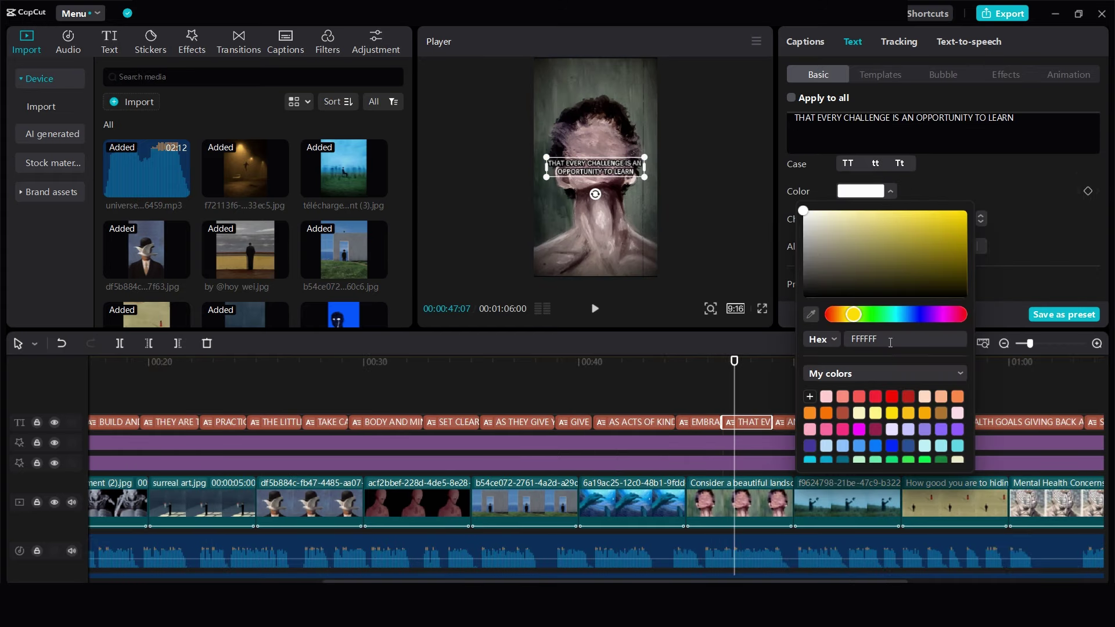
pyautogui.click(891, 413)
pyautogui.click(839, 422)
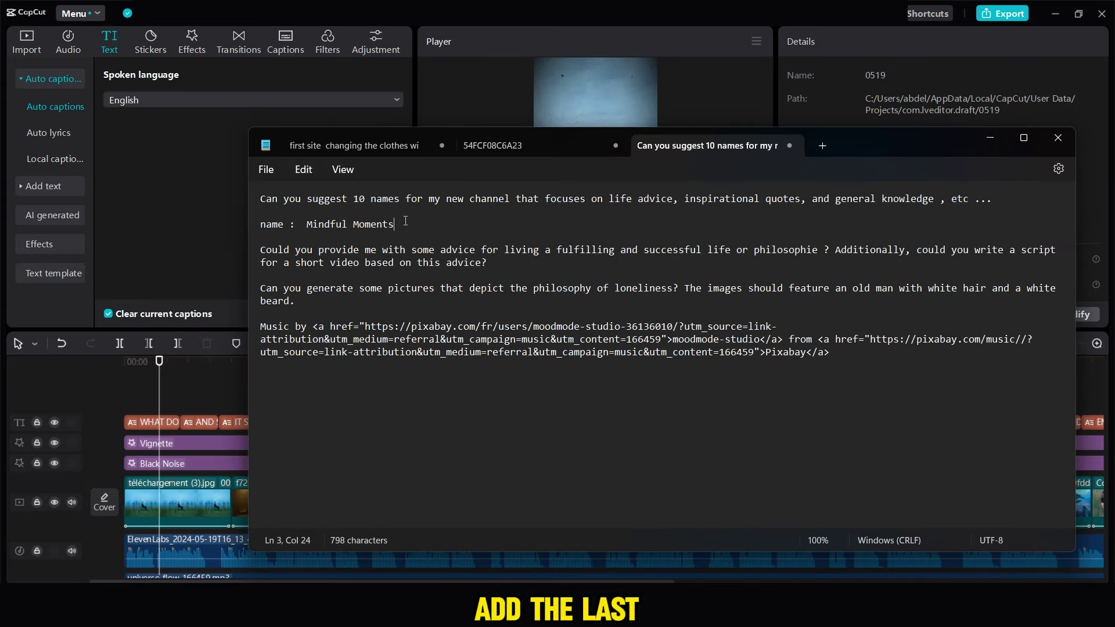
pyautogui.click(207, 389)
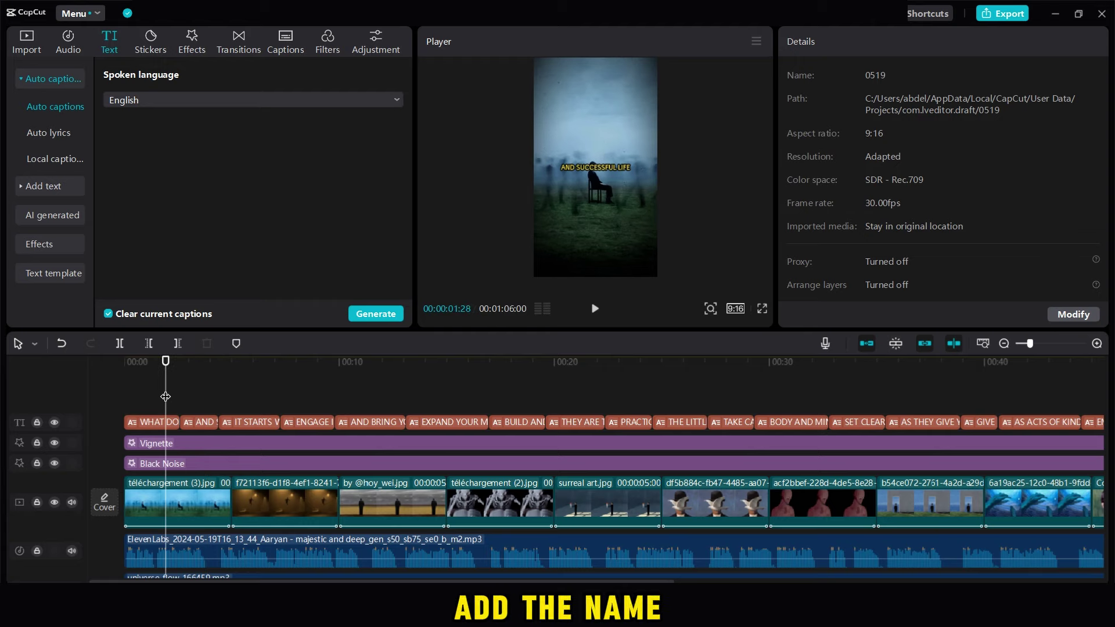
pyautogui.click(65, 187)
pyautogui.click(156, 135)
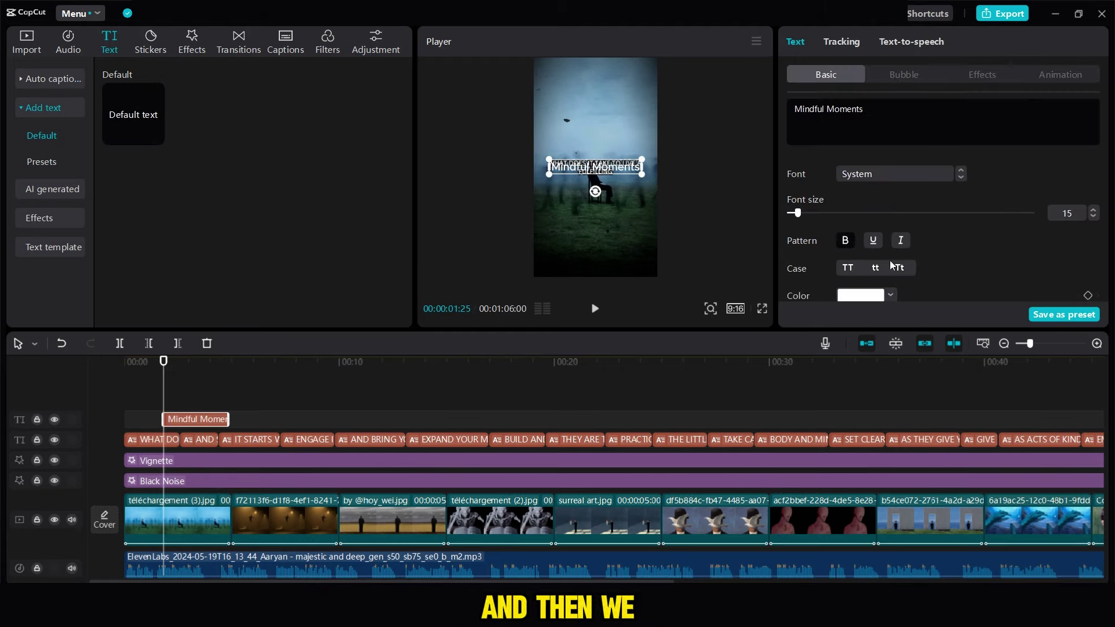
pyautogui.click(848, 267)
pyautogui.click(890, 295)
pyautogui.click(796, 110)
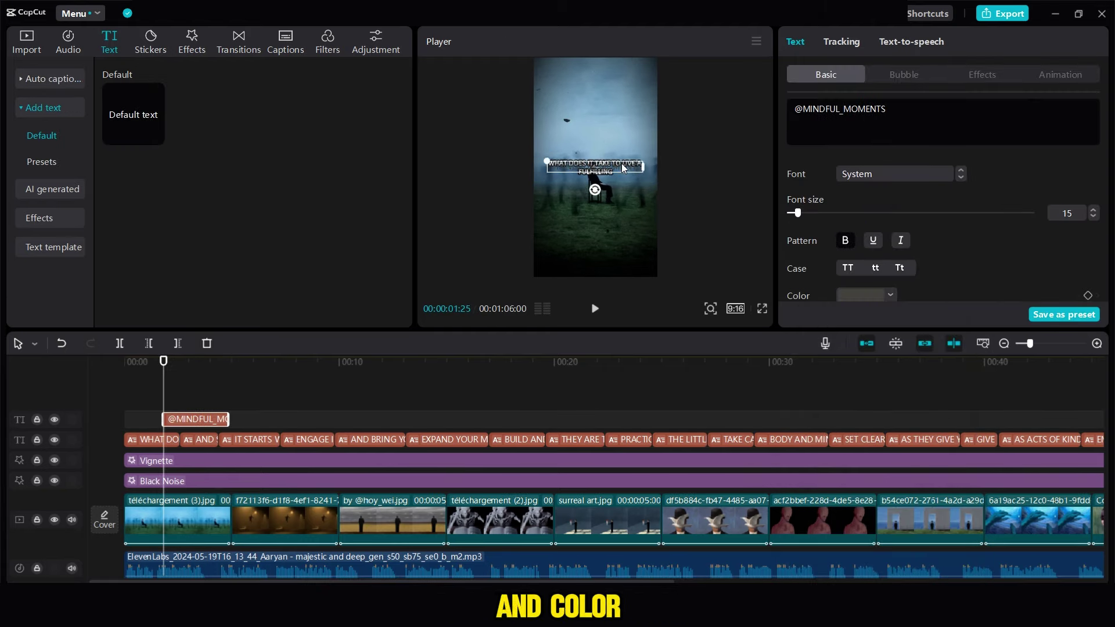
# Style the channel name in the Anson font with lighter grey and 40% opacity, then shrink it and place it below the captions
pyautogui.click(929, 174)
pyautogui.click(962, 155)
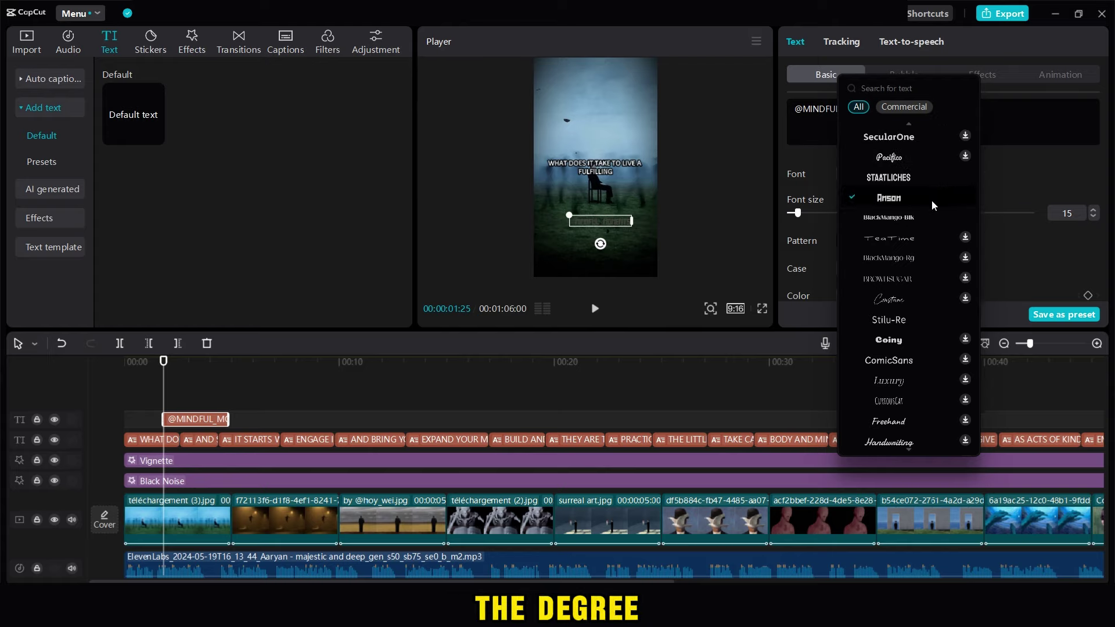
pyautogui.click(890, 295)
pyautogui.click(602, 223)
pyautogui.scroll(-5, 825, 149)
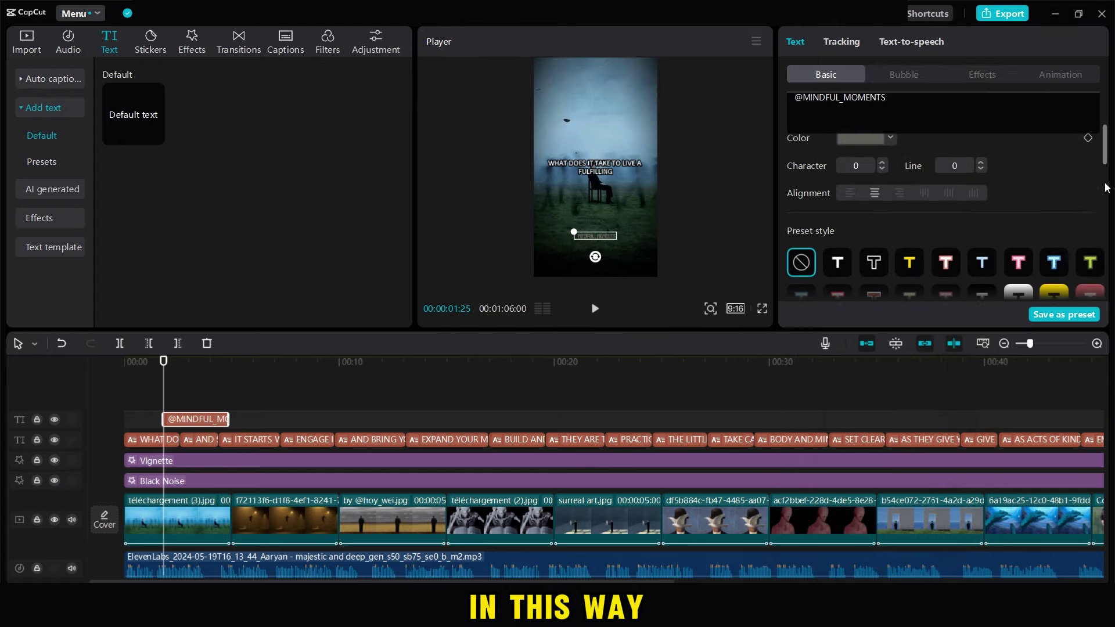
# Extend the channel name text across the whole sequence, trim it to the end of the images, and play back the final part
pyautogui.moveTo(229, 419); pyautogui.dragTo(1013, 419)
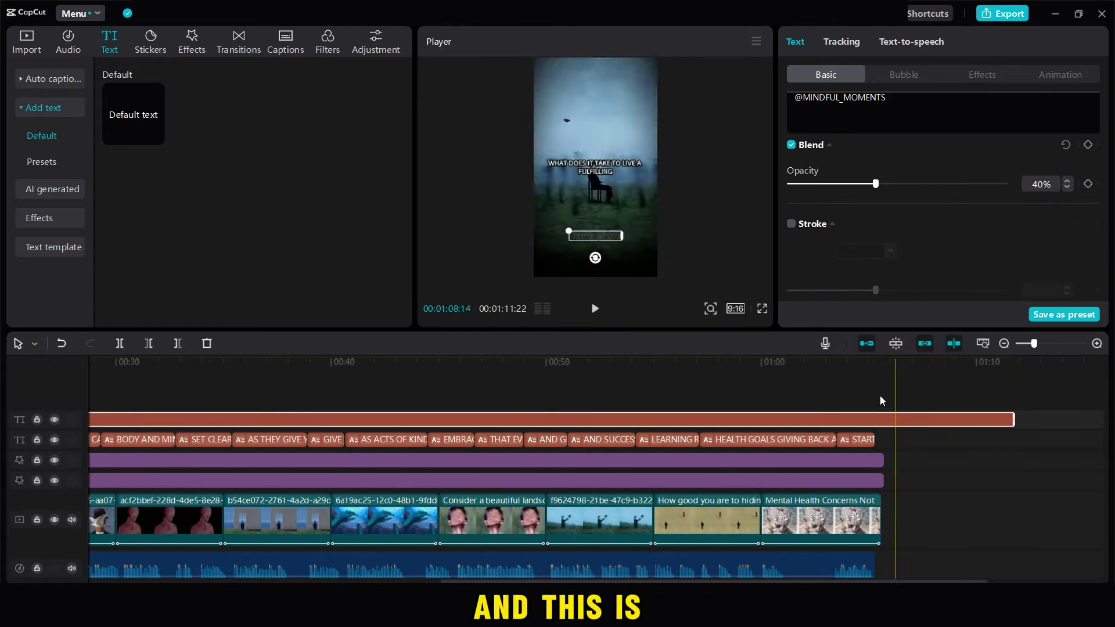
pyautogui.click(903, 395)
pyautogui.click(928, 419)
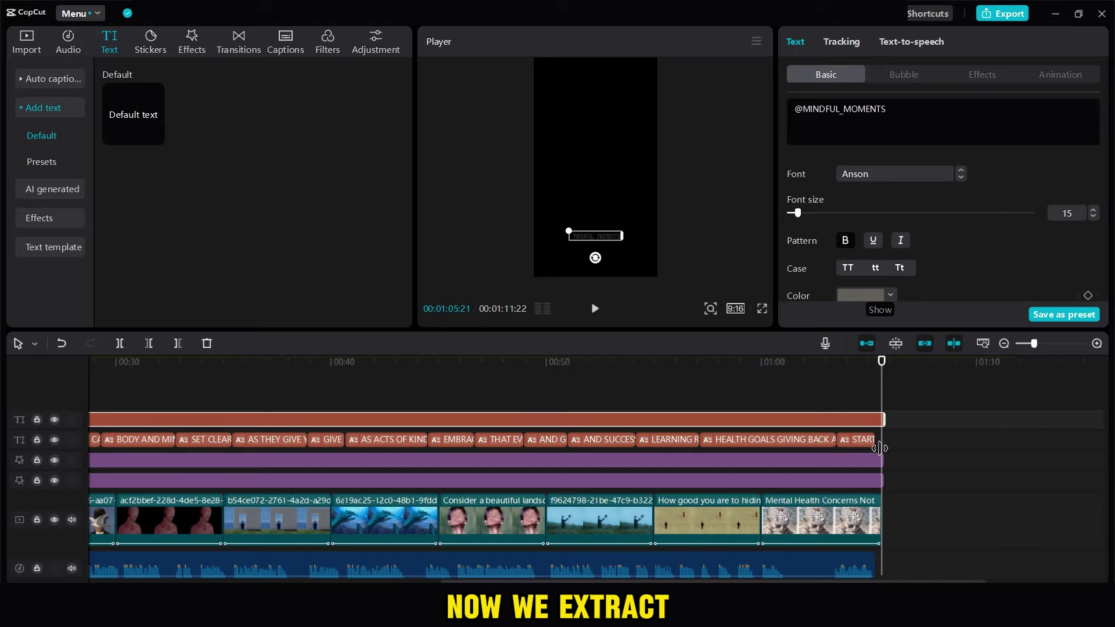
pyautogui.click(802, 410)
pyautogui.press('space')
pyautogui.click(1008, 14)
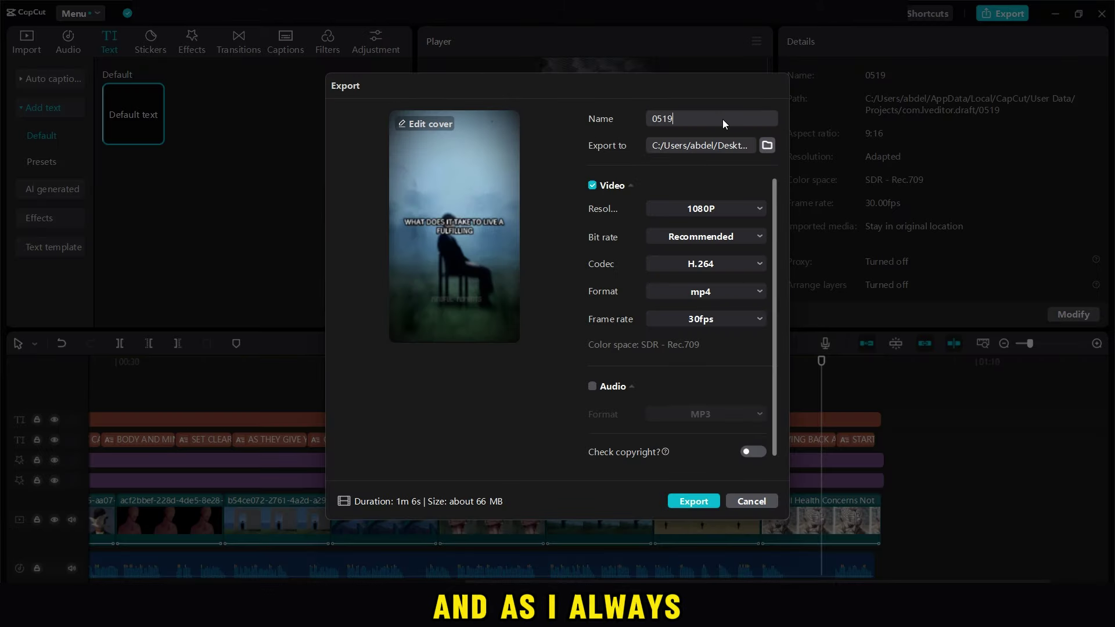
pyautogui.click(723, 120)
pyautogui.press('BackSpace')
pyautogui.press('BackSpace')
pyautogui.press('BackSpace')
pyautogui.press('BackSpace')
pyautogui.write('video 1010101010')
pyautogui.click(706, 318)
pyautogui.click(700, 407)
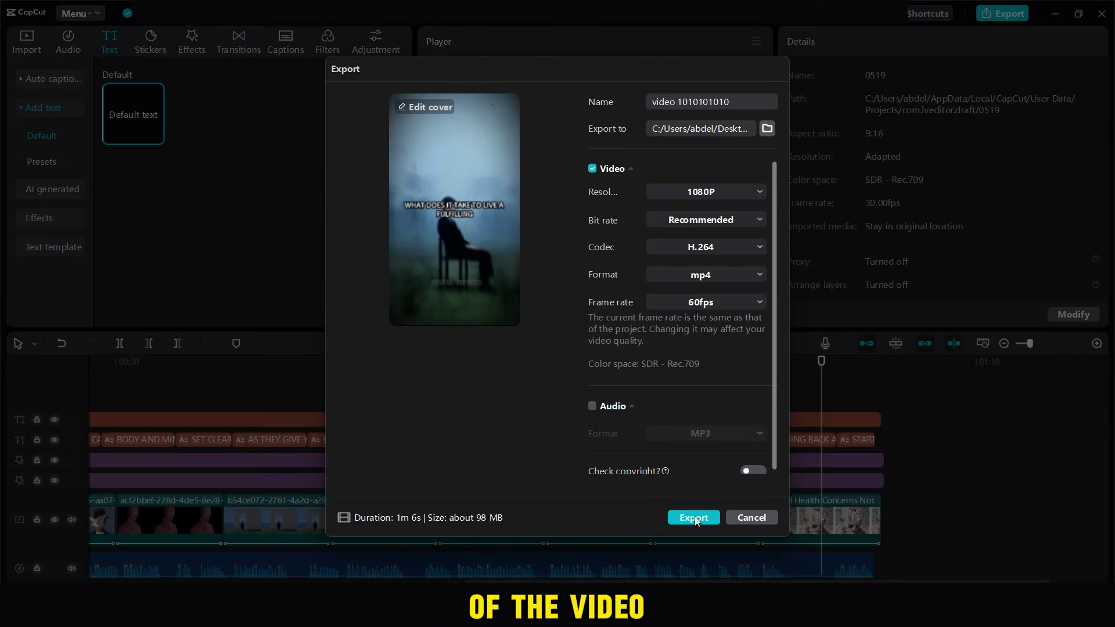
pyautogui.click(694, 516)
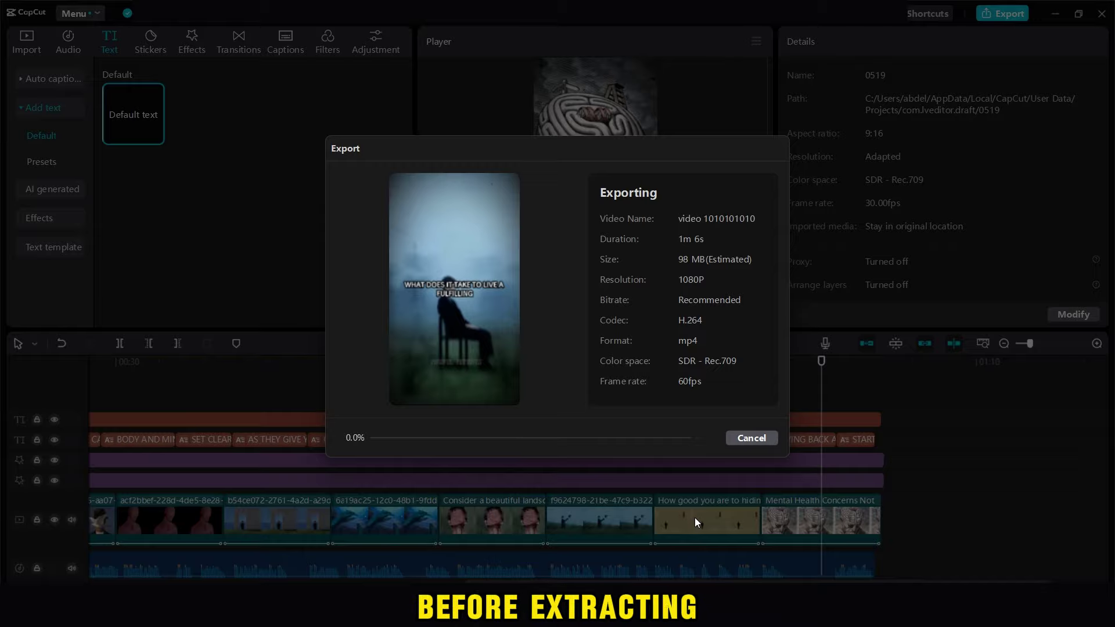